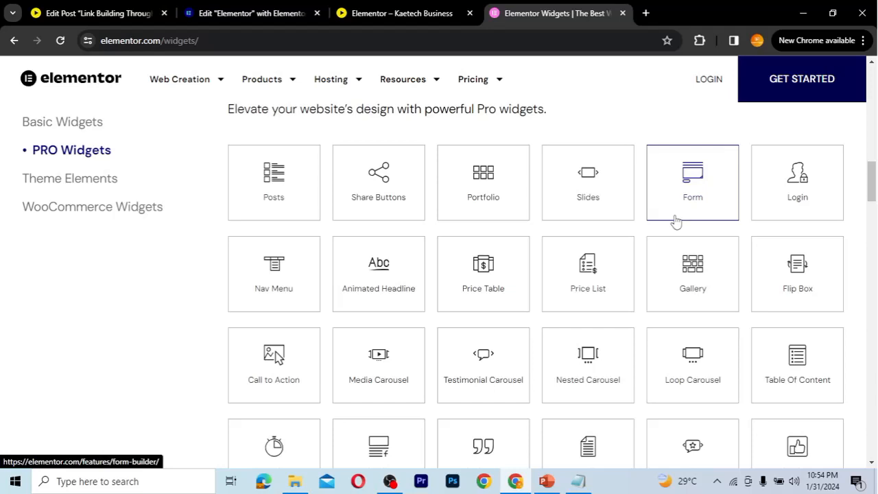
# Return to the Elementor editor tab that shows the page with the Gallery heading
pyautogui.click(253, 15)
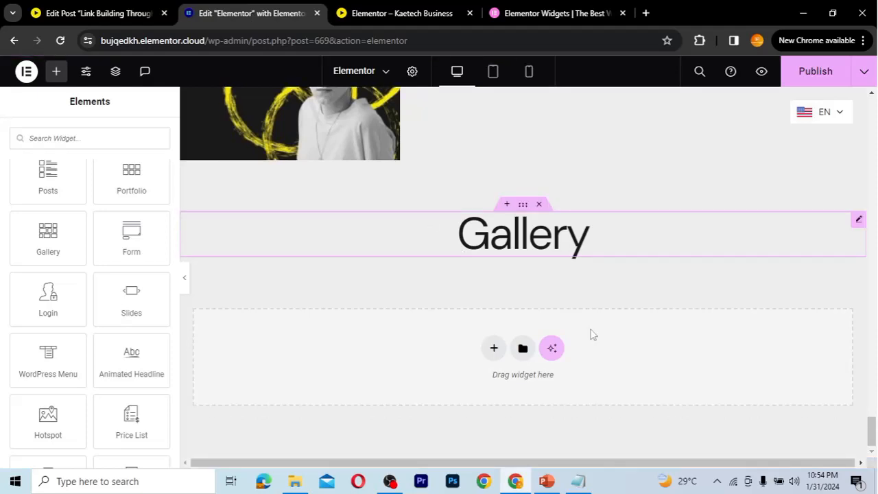
# Replace the heading's Gallery title text with 'Form'
pyautogui.click(586, 238)
pyautogui.moveTo(44, 230); pyautogui.dragTo(1, 220)
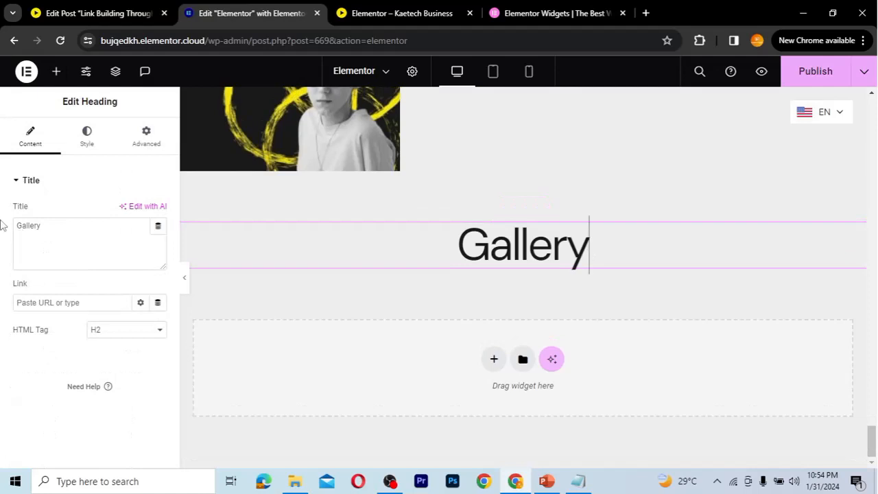
pyautogui.write('Form')
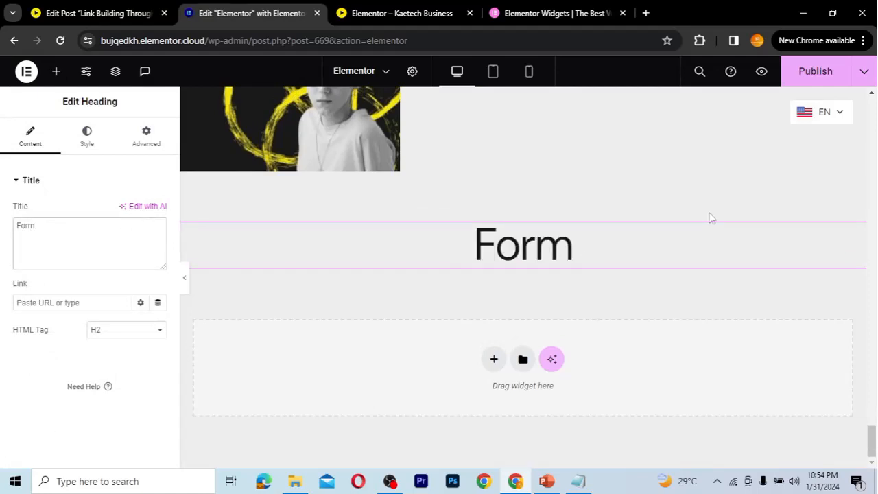
pyautogui.scroll(3, 711, 218)
pyautogui.scroll(20, 711, 218)
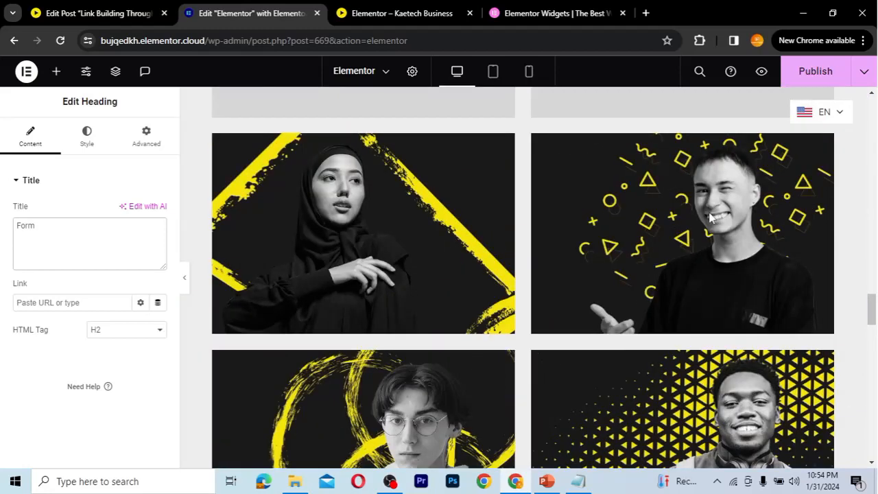
pyautogui.scroll(5, 711, 218)
pyautogui.scroll(4, 711, 219)
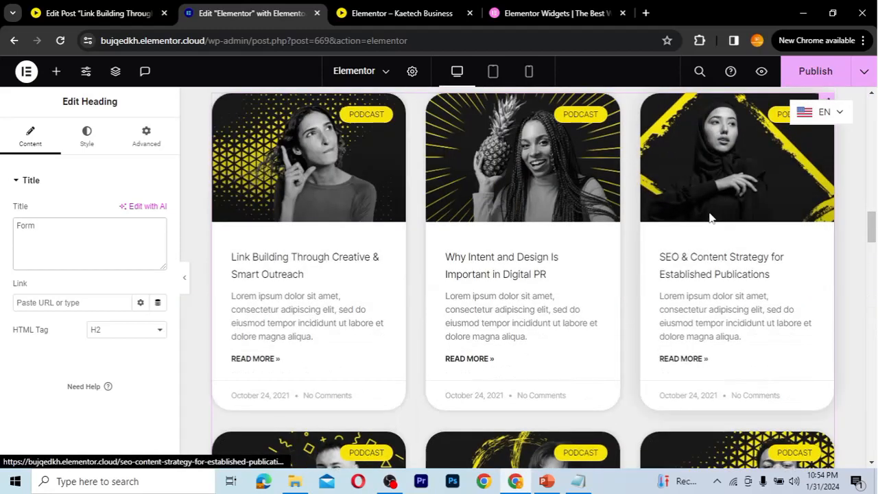
pyautogui.scroll(5, 711, 218)
pyautogui.scroll(-5, 712, 218)
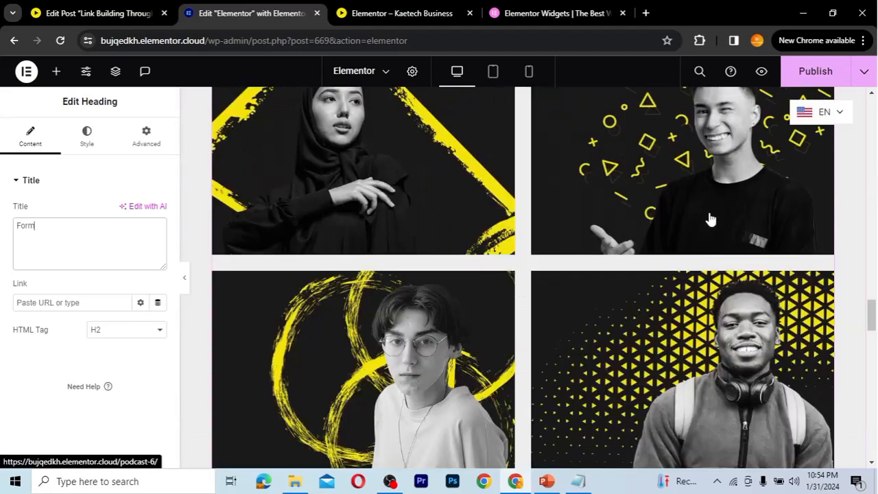
pyautogui.scroll(-5, 711, 218)
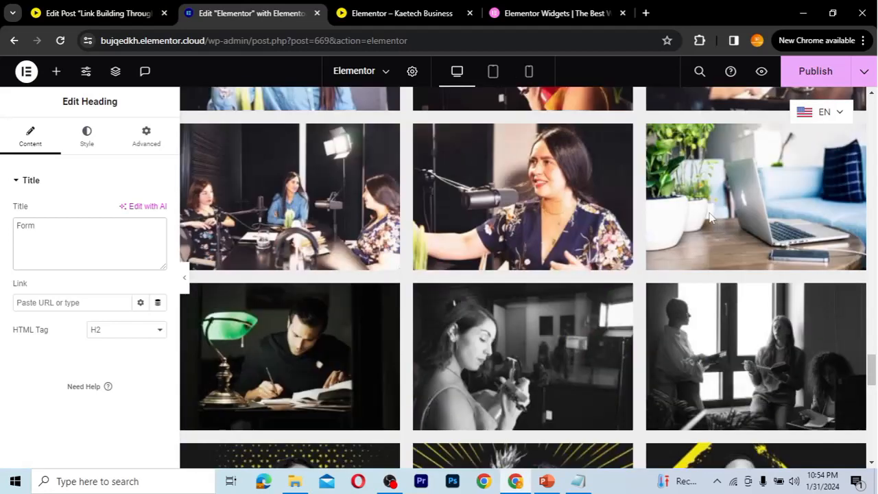
pyautogui.scroll(-5, 711, 218)
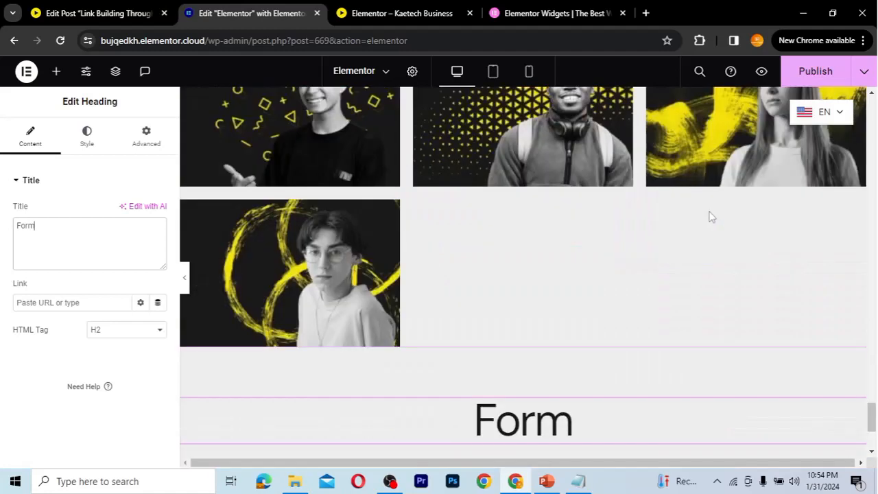
pyautogui.scroll(-3, 711, 218)
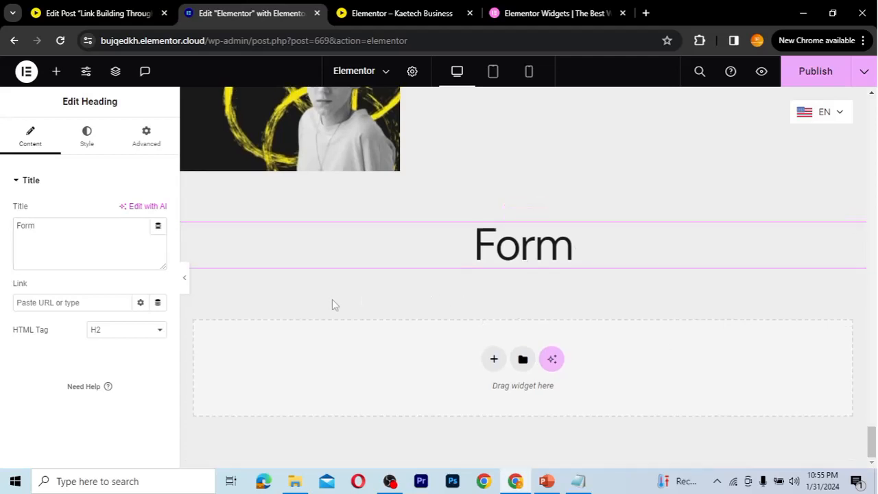
# Drag the Pro Form widget into the empty drop area under the Form heading
pyautogui.click(56, 73)
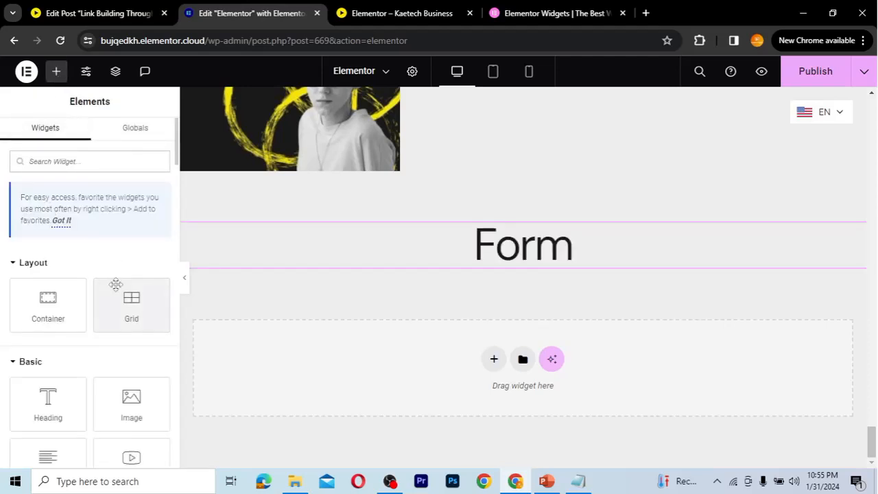
pyautogui.scroll(-5, 100, 267)
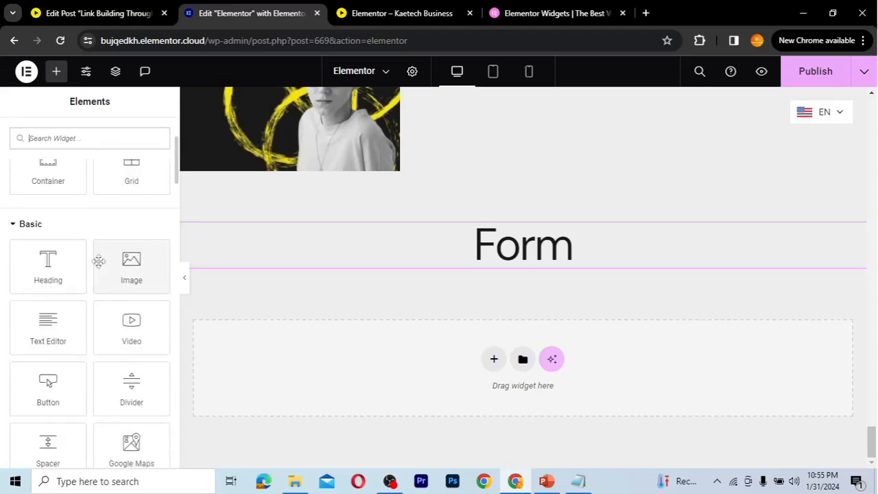
pyautogui.scroll(-5, 100, 266)
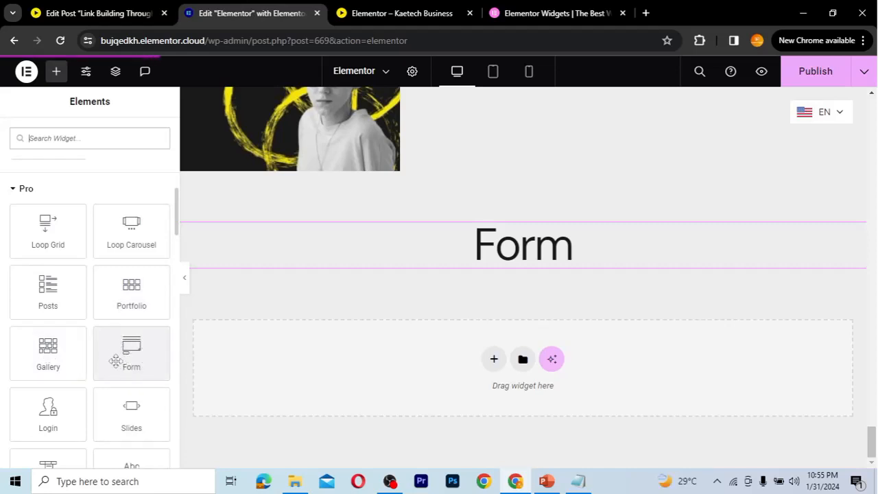
pyautogui.scroll(-1, 118, 363)
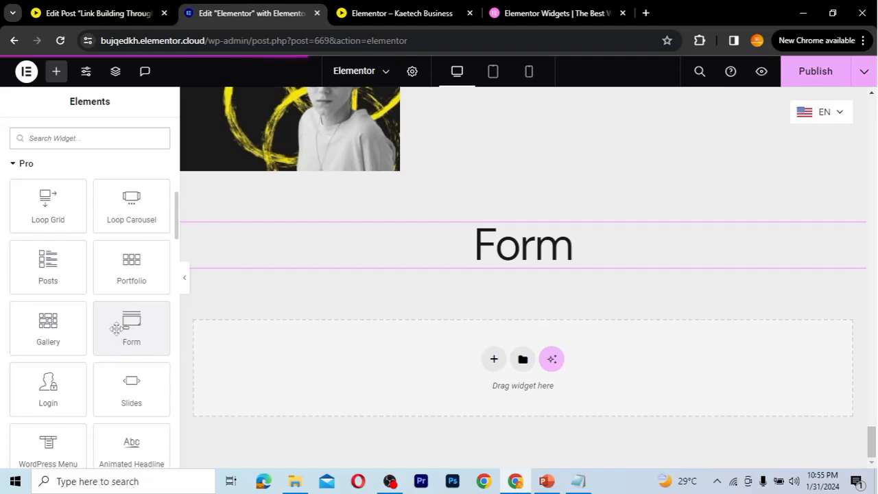
pyautogui.moveTo(121, 326); pyautogui.dragTo(405, 362)
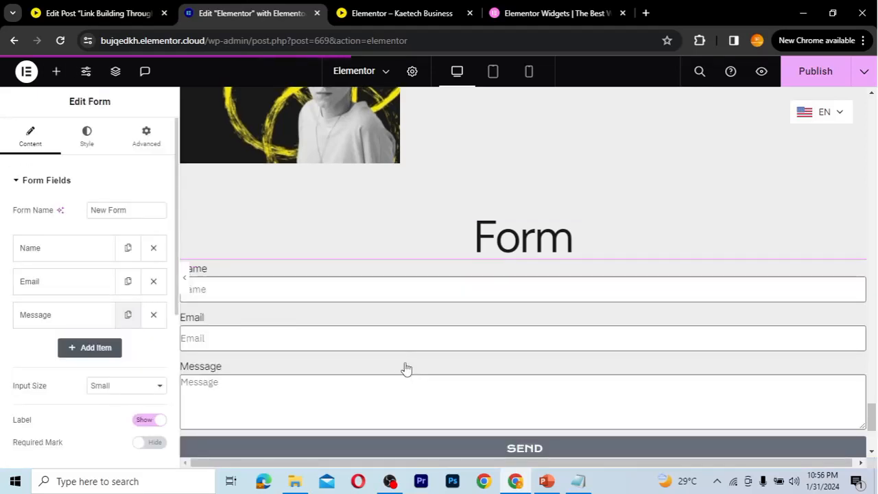
pyautogui.scroll(-1, 406, 369)
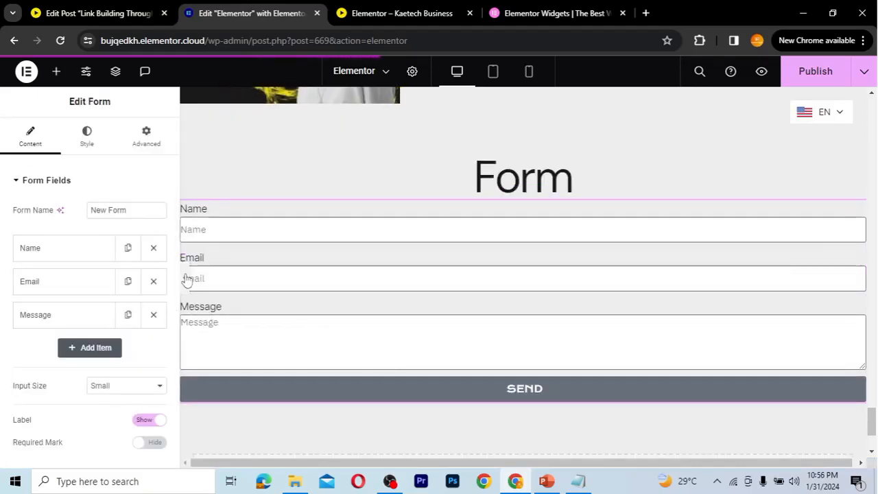
pyautogui.scroll(1, 515, 295)
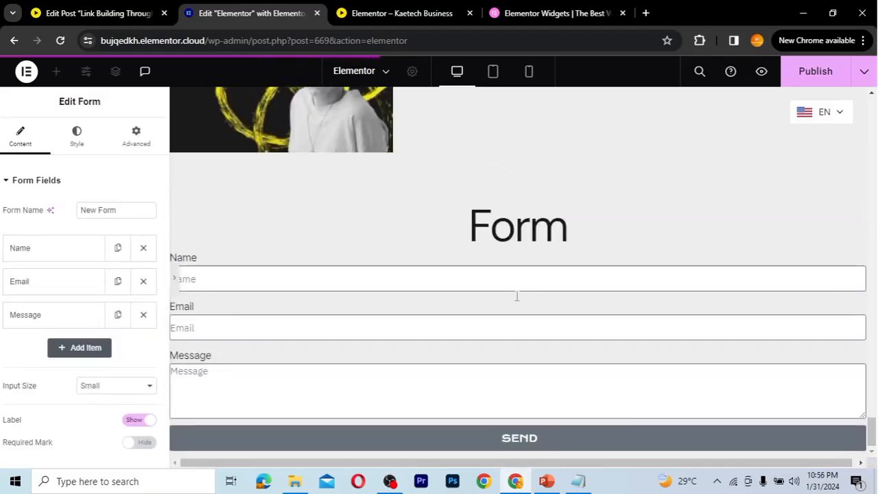
pyautogui.hotkey('ctrl', 'p')
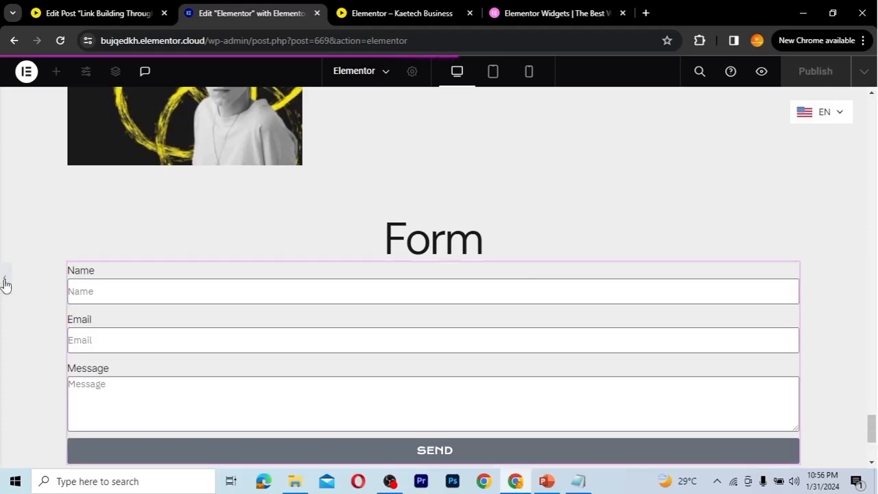
pyautogui.click(4, 283)
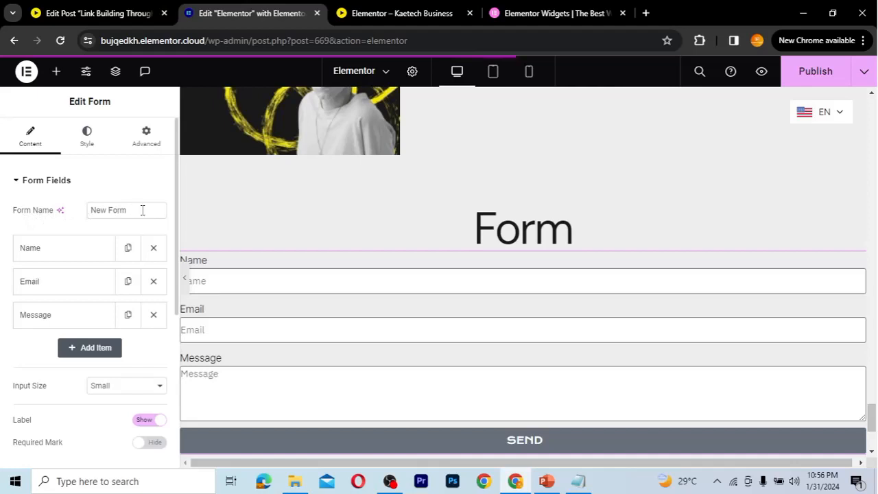
# Rename the form to 'Contact'
pyautogui.moveTo(143, 210); pyautogui.dragTo(80, 208)
pyautogui.write('C')
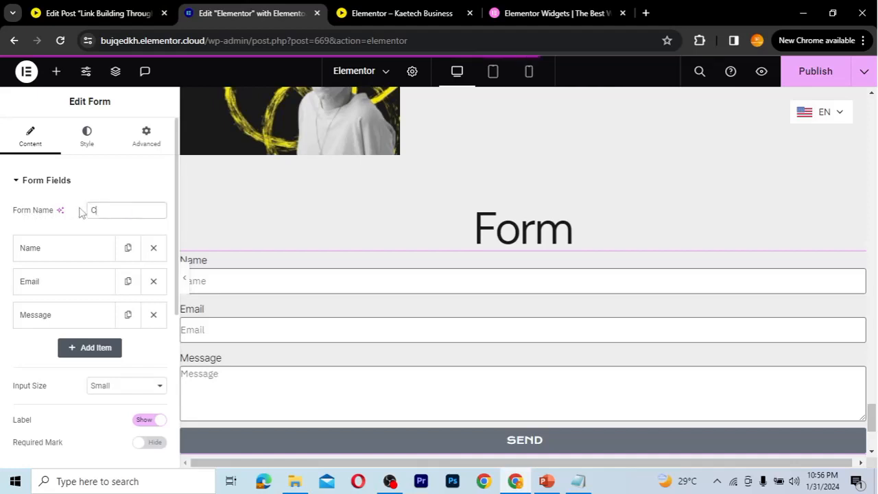
pyautogui.write('ontact')
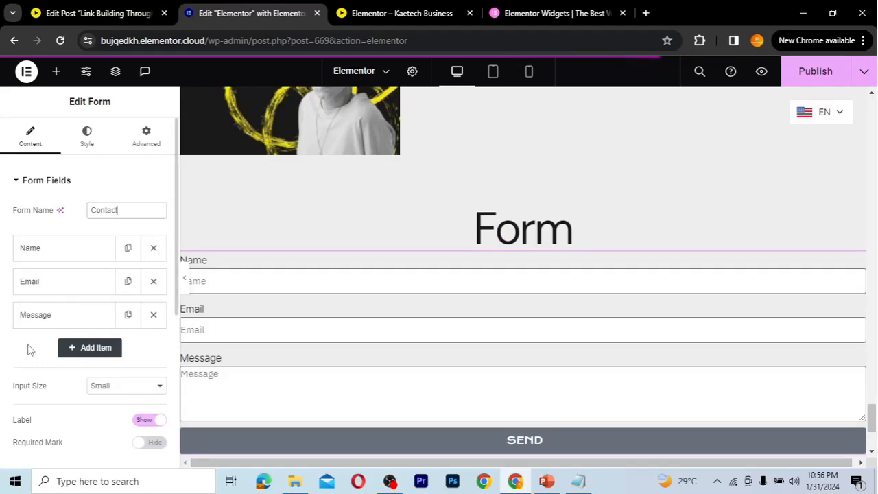
pyautogui.scroll(-1, 29, 351)
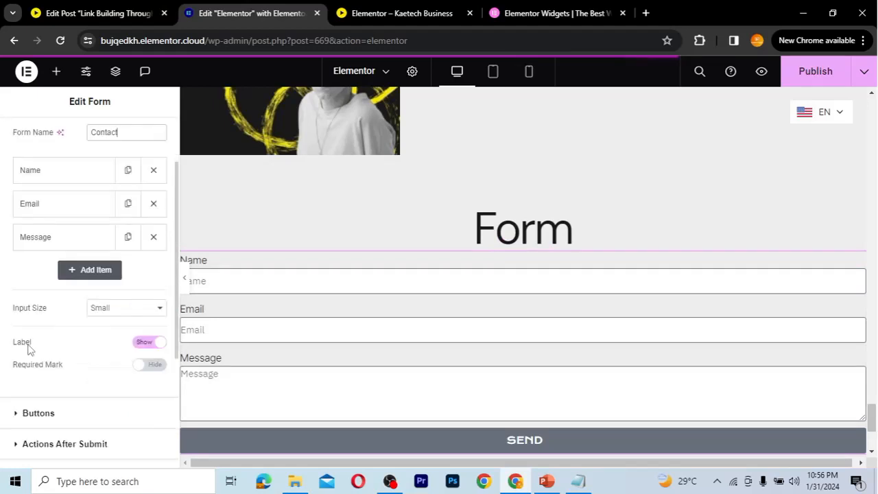
# Add a fourth field labelled Website with placeholder 'Enter your website link' at 100% width
pyautogui.click(88, 271)
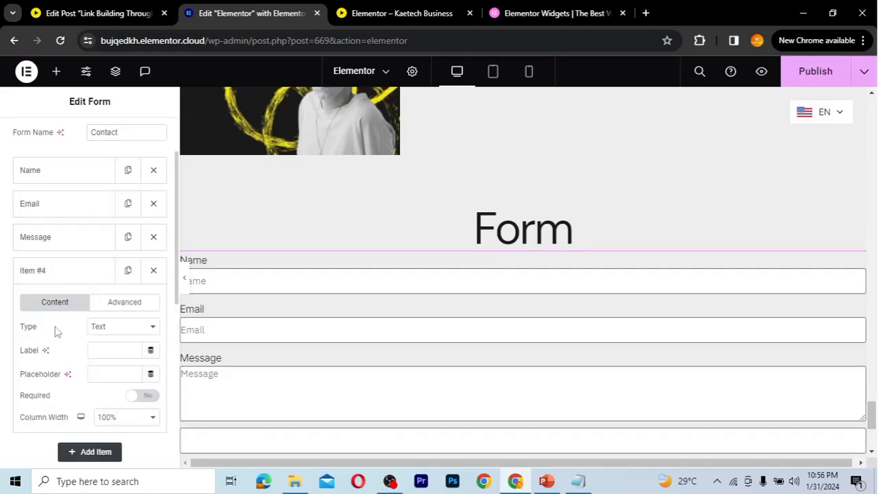
pyautogui.click(99, 353)
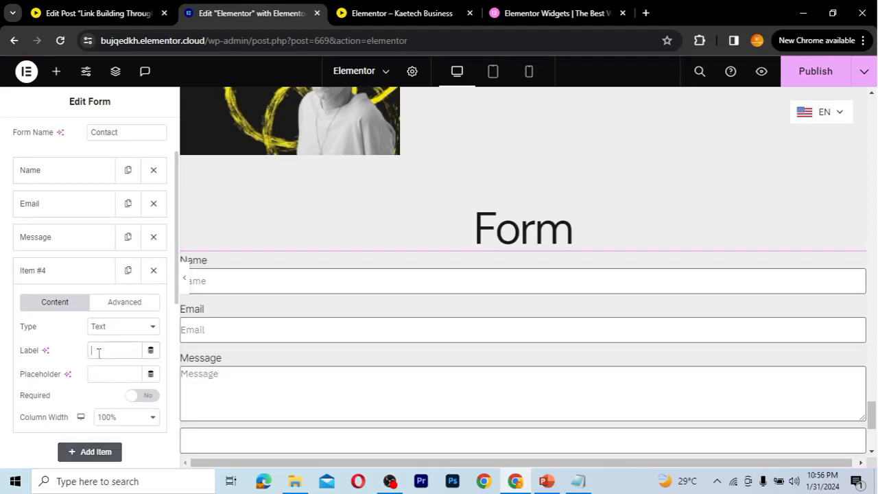
pyautogui.write('Website')
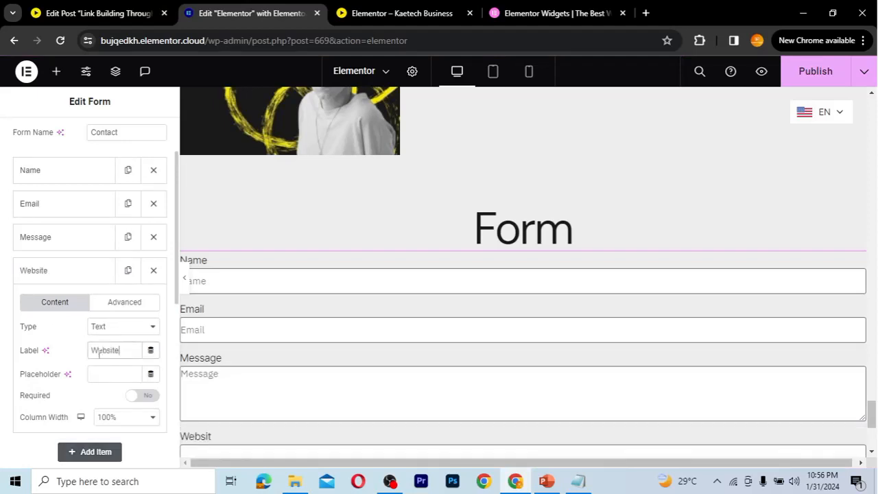
pyautogui.scroll(-2, 337, 364)
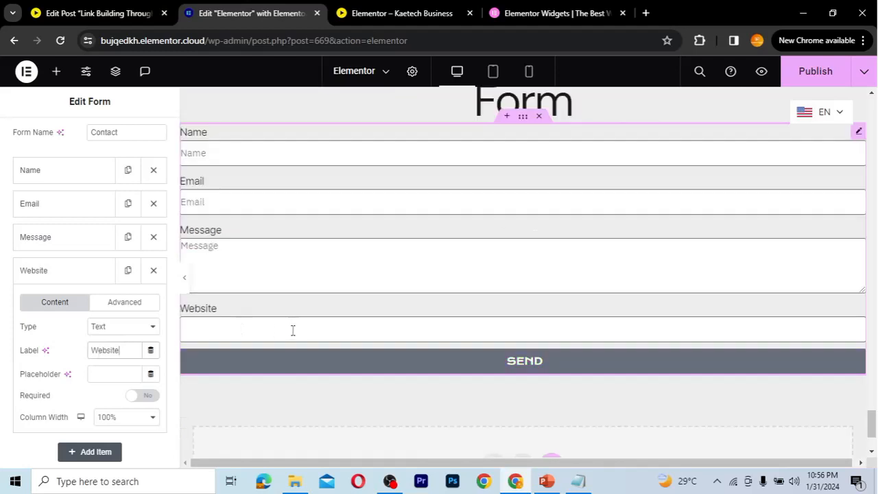
pyautogui.click(123, 373)
pyautogui.write('Enter y')
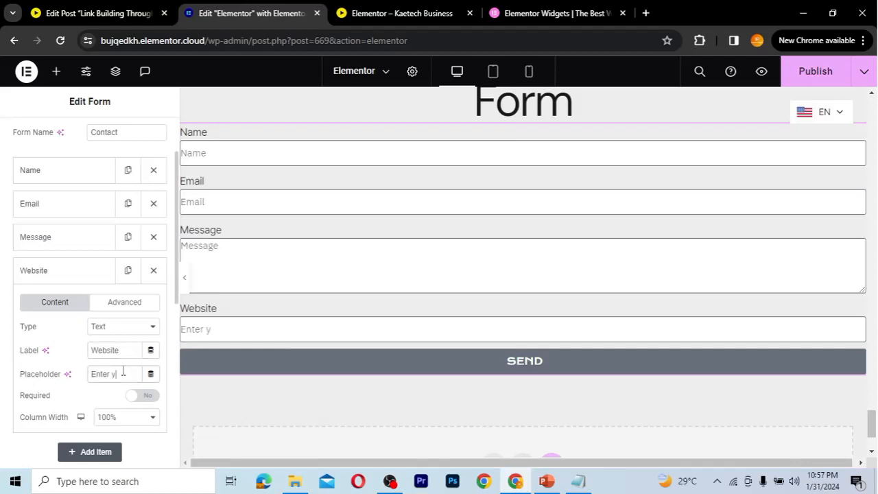
pyautogui.write('our website')
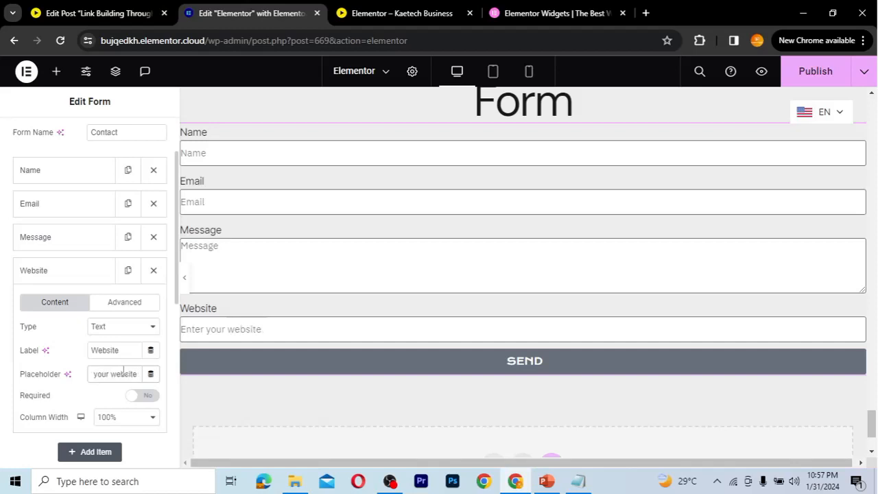
pyautogui.write(' link')
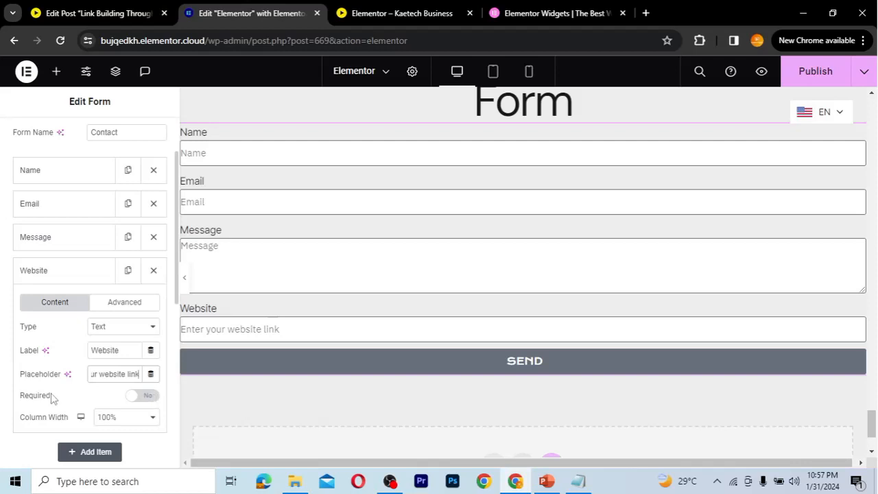
pyautogui.scroll(-1, 61, 399)
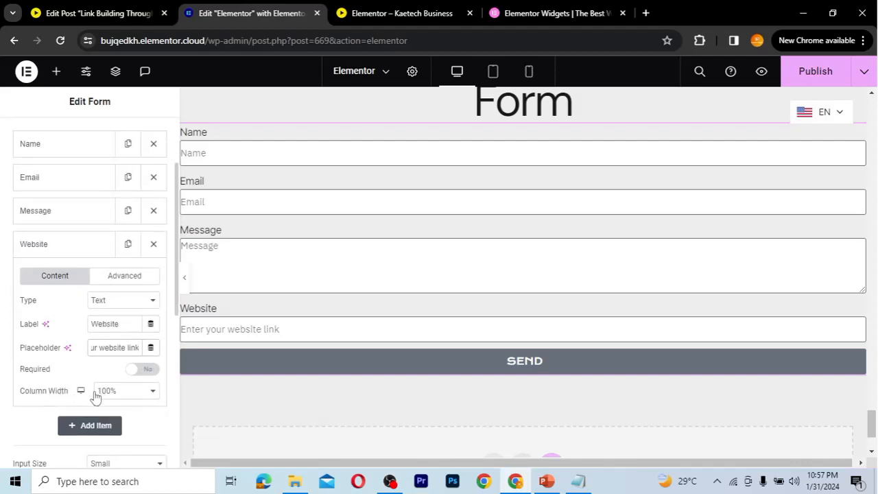
pyautogui.click(137, 393)
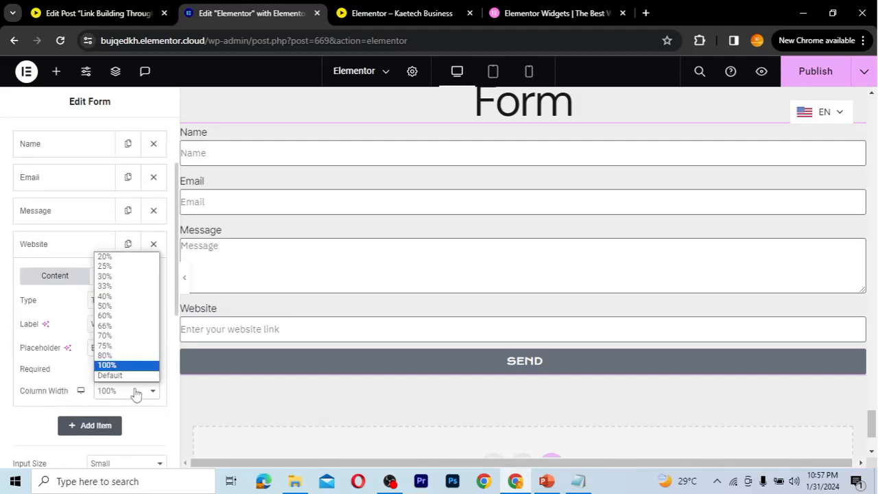
pyautogui.click(136, 392)
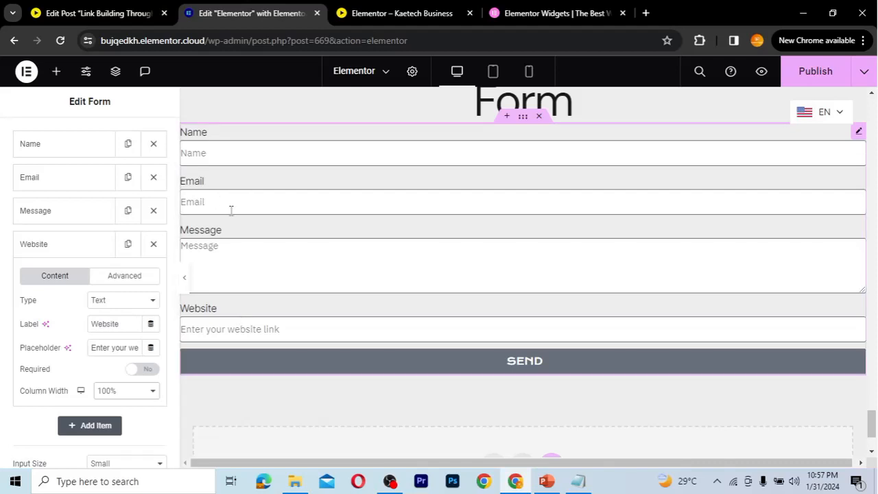
pyautogui.click(67, 247)
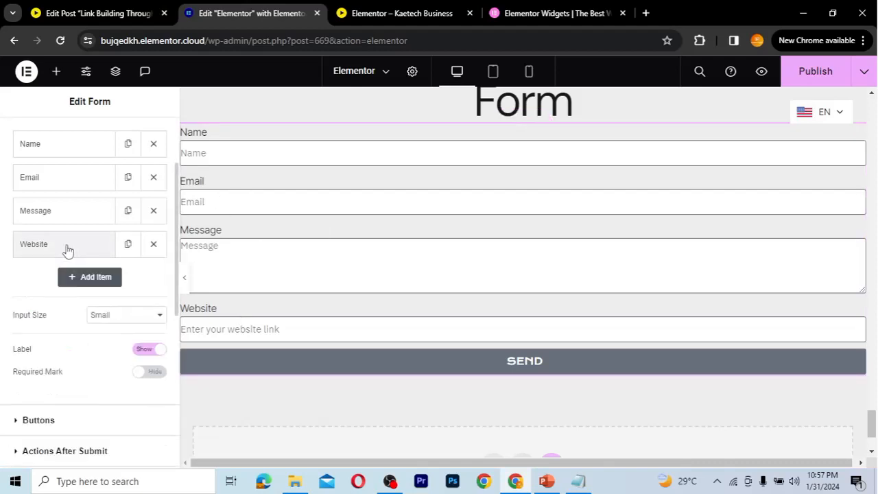
# Drag the Website field above Message, then add and delete a temporary test field
pyautogui.moveTo(66, 248); pyautogui.dragTo(65, 208)
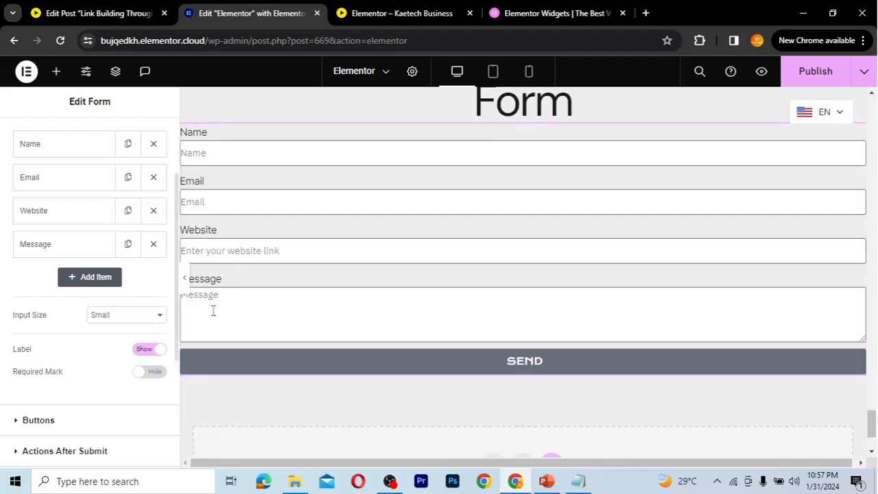
pyautogui.click(100, 278)
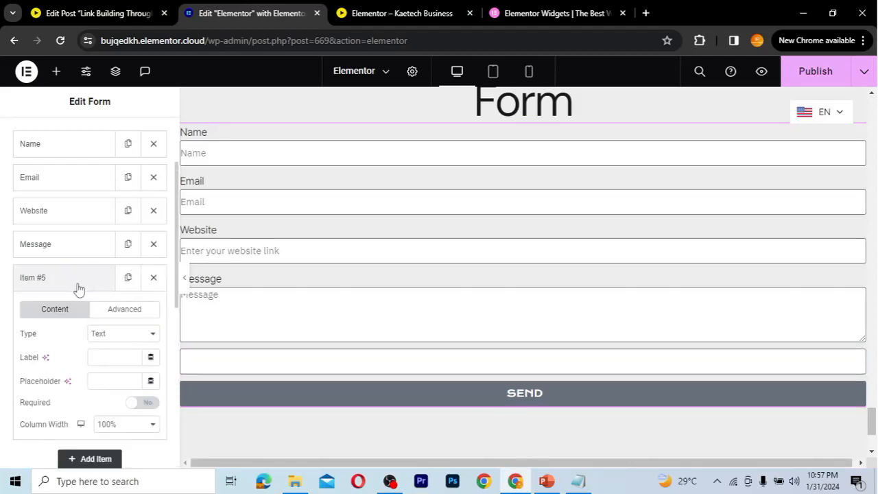
pyautogui.click(119, 335)
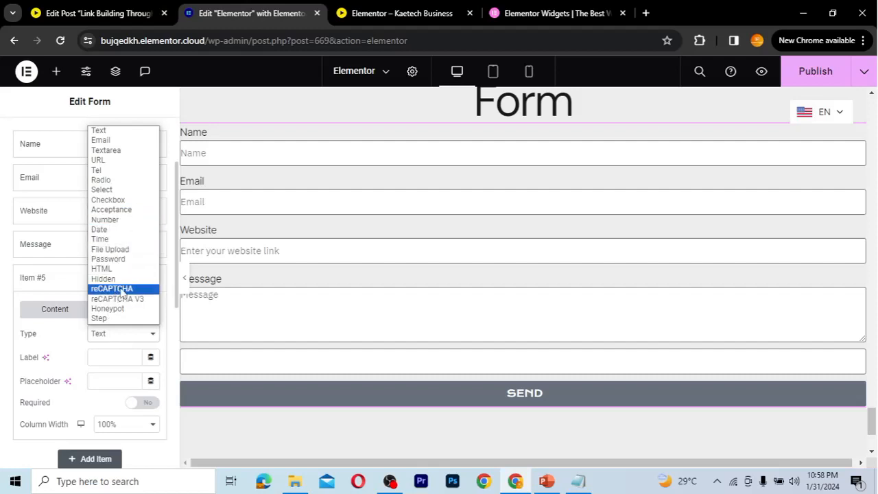
pyautogui.click(75, 332)
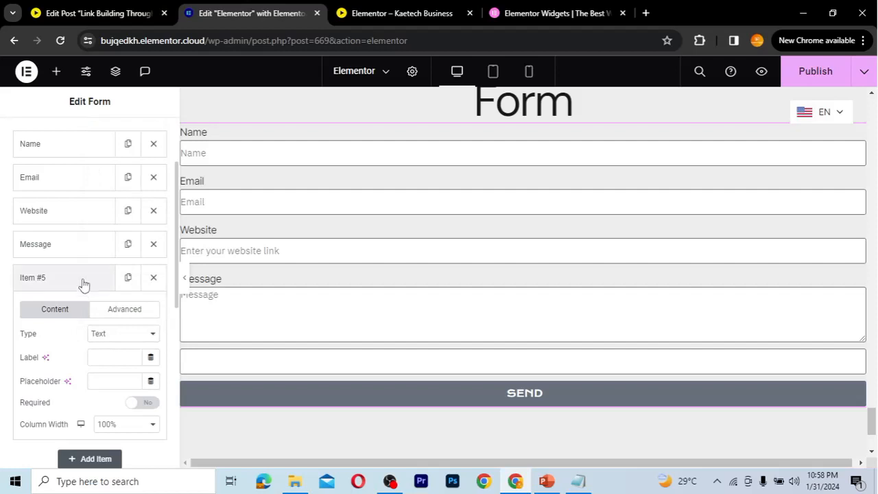
pyautogui.click(153, 280)
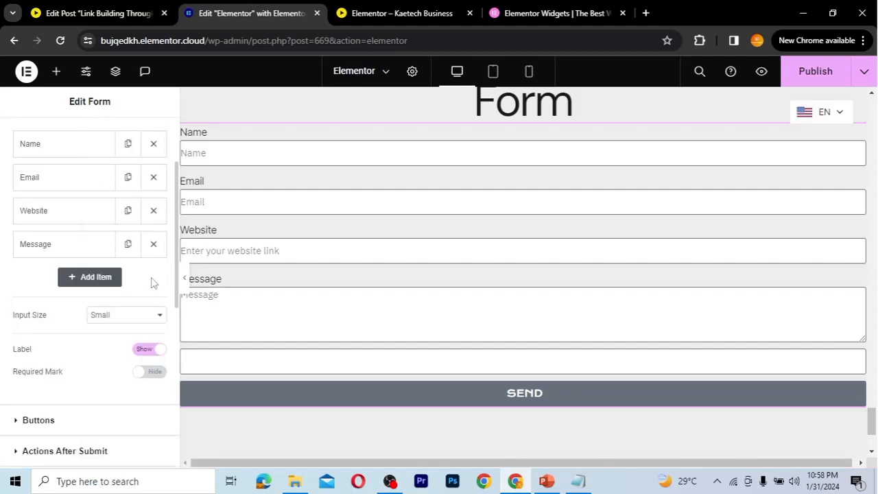
pyautogui.scroll(-1, 63, 358)
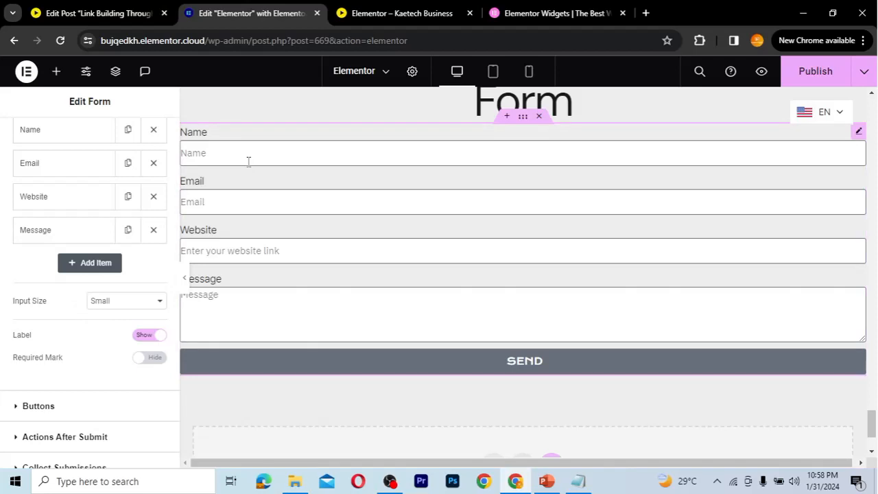
# Set the form's Input Size to Medium
pyautogui.click(103, 301)
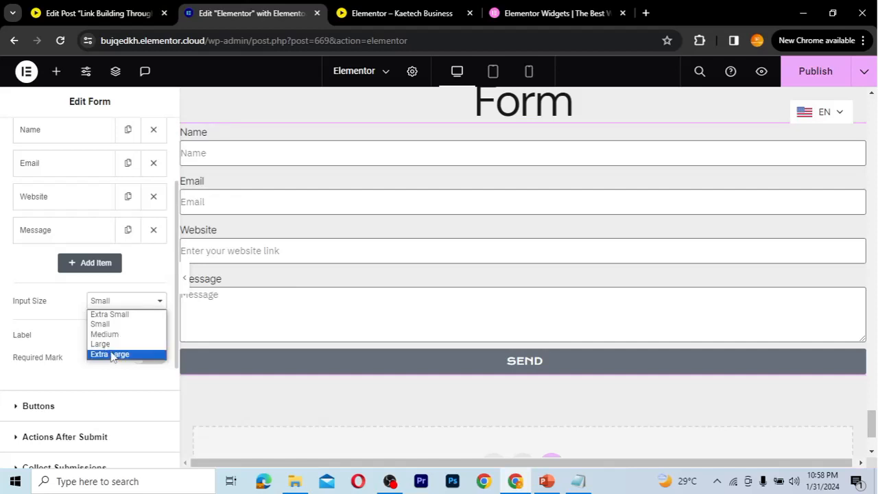
pyautogui.press('Escape')
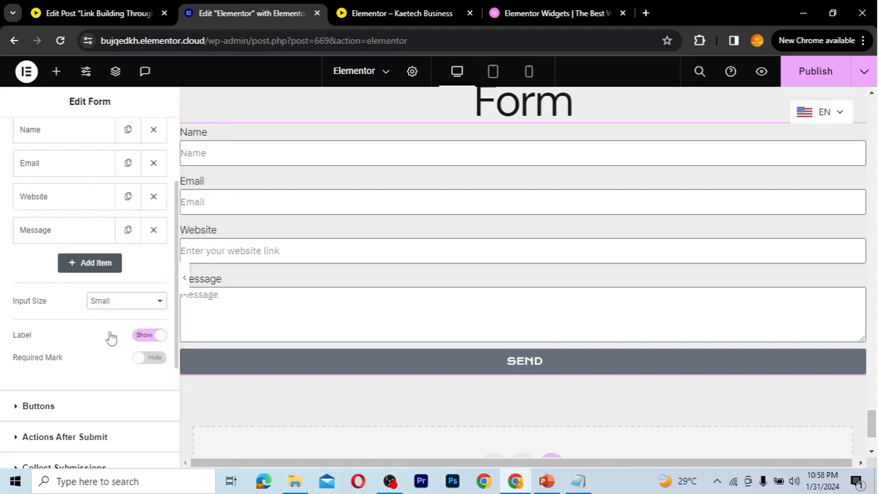
pyautogui.press('Down')
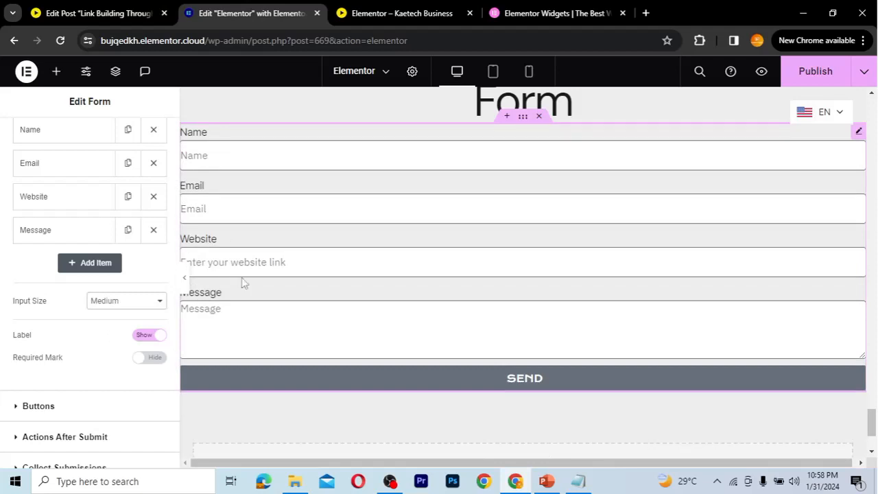
pyautogui.scroll(-2, 83, 349)
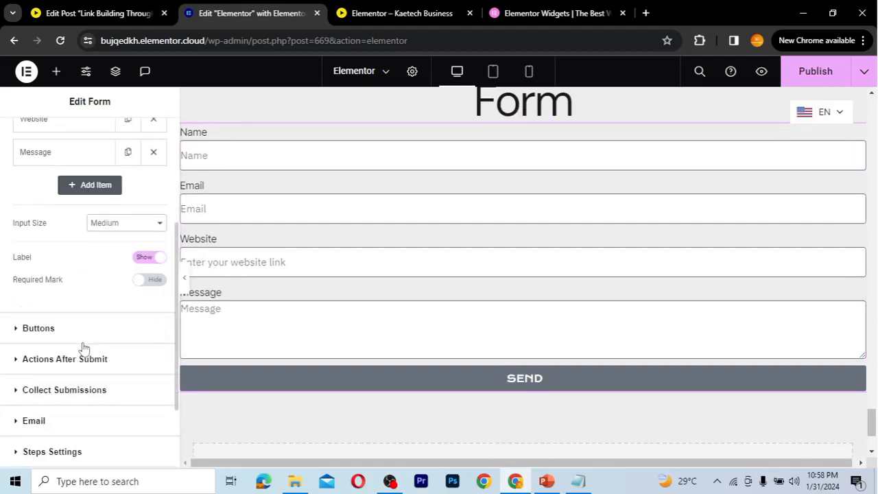
# Toggle the Label setting off and back on, then set Required Mark to Show
pyautogui.click(146, 259)
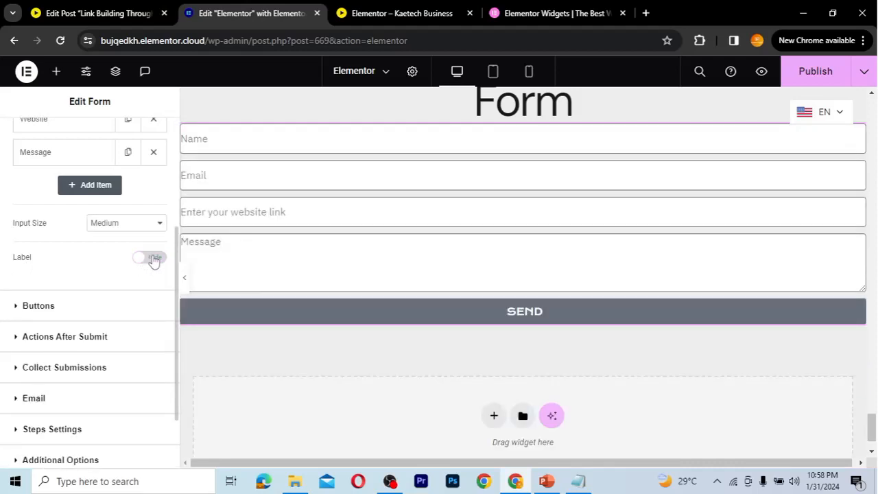
pyautogui.click(155, 259)
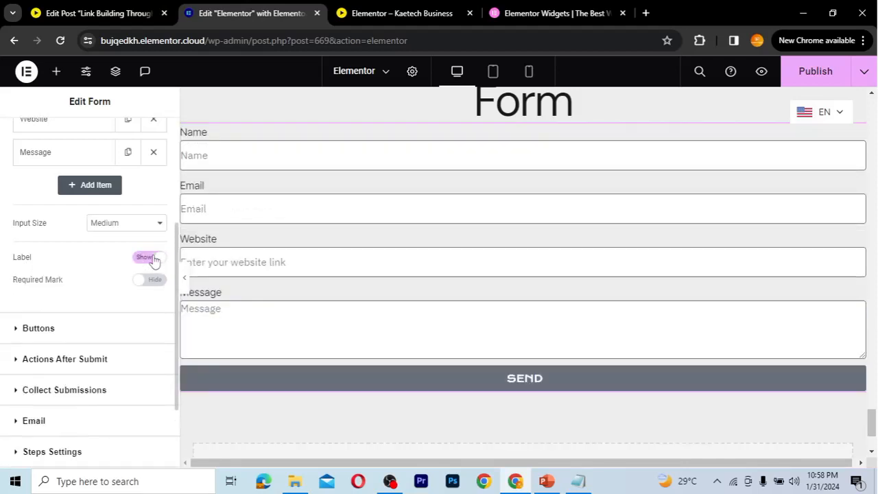
pyautogui.click(148, 259)
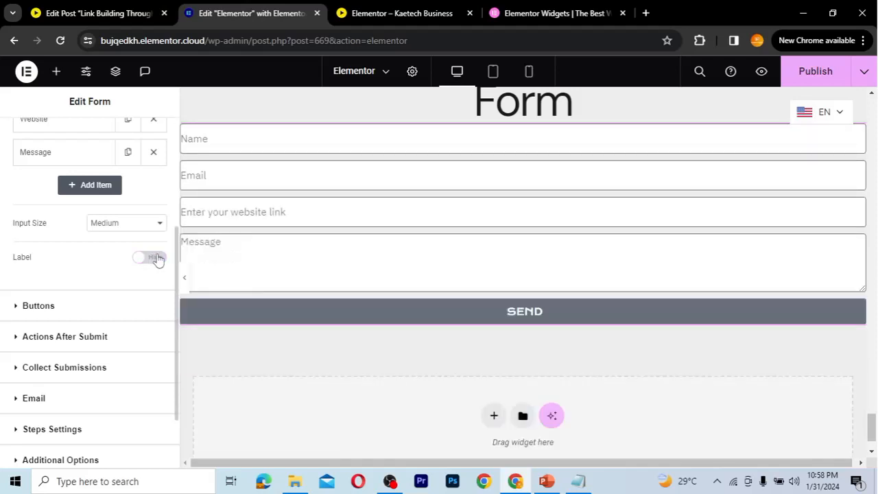
pyautogui.click(157, 259)
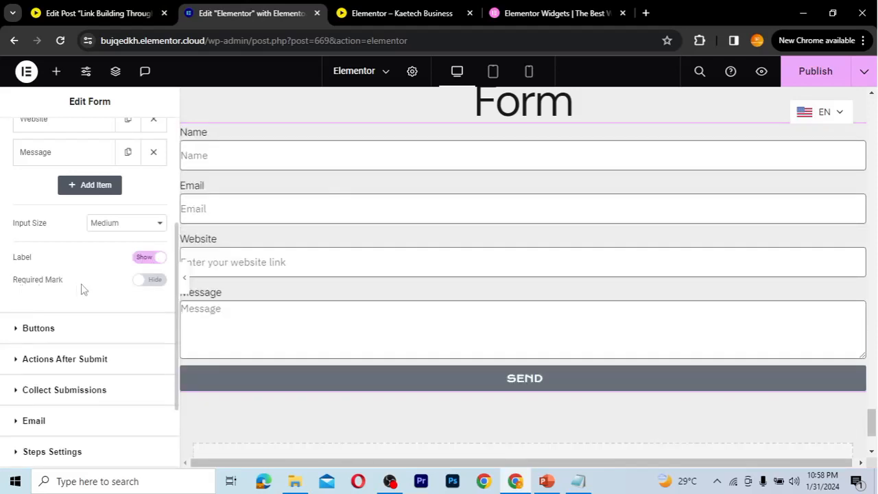
pyautogui.click(154, 286)
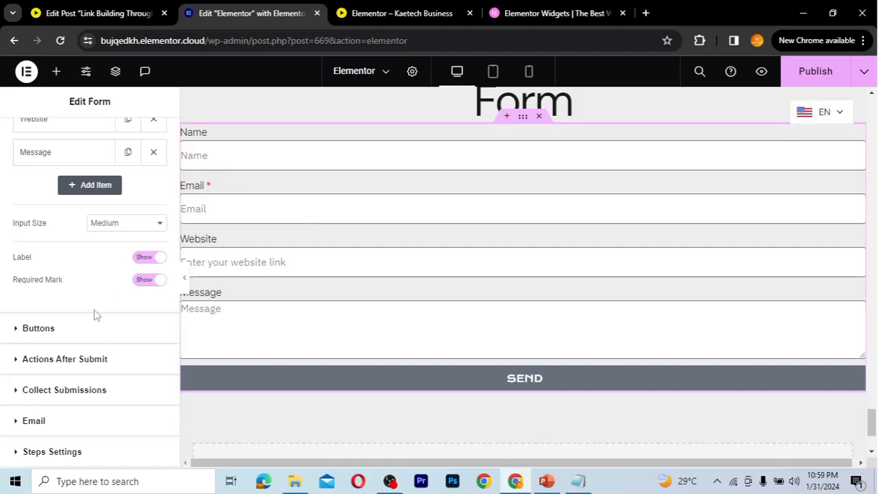
pyautogui.scroll(-1, 95, 314)
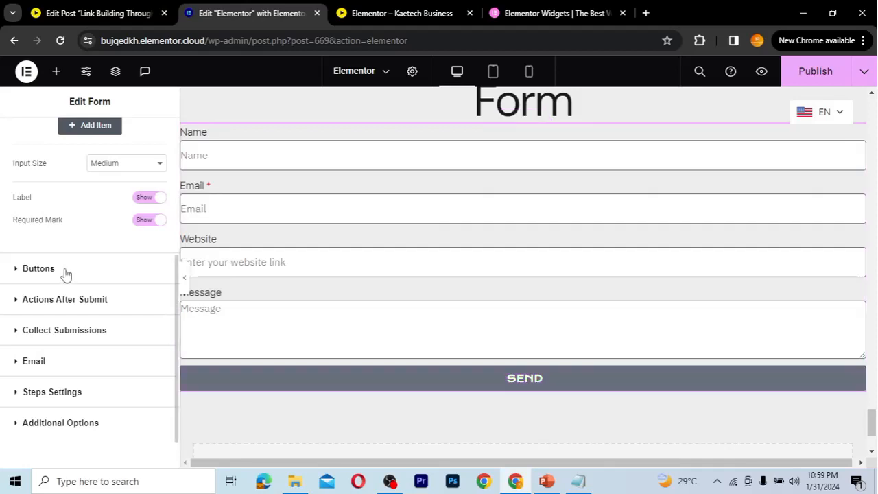
# In the Buttons section, set the submit button size to Medium
pyautogui.click(39, 269)
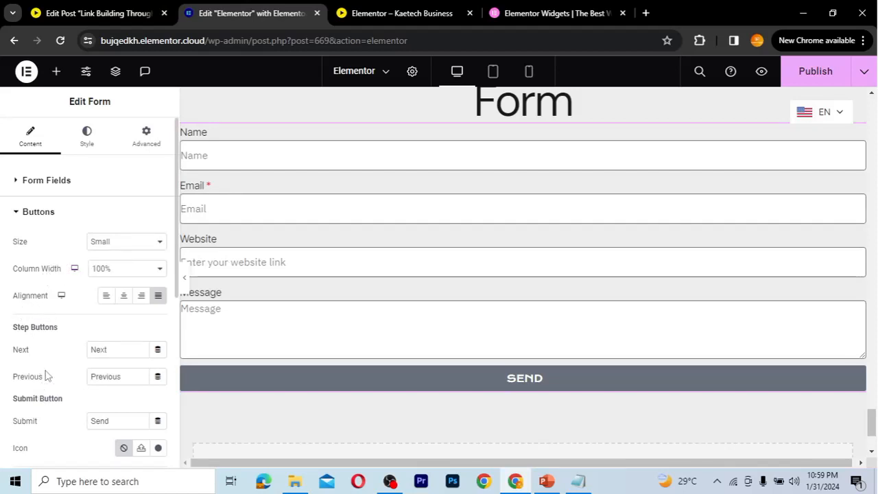
pyautogui.click(119, 242)
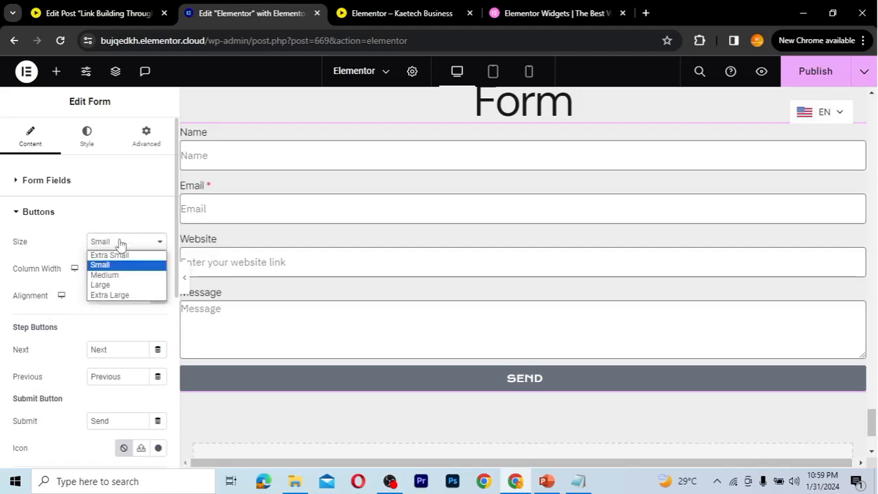
pyautogui.click(104, 275)
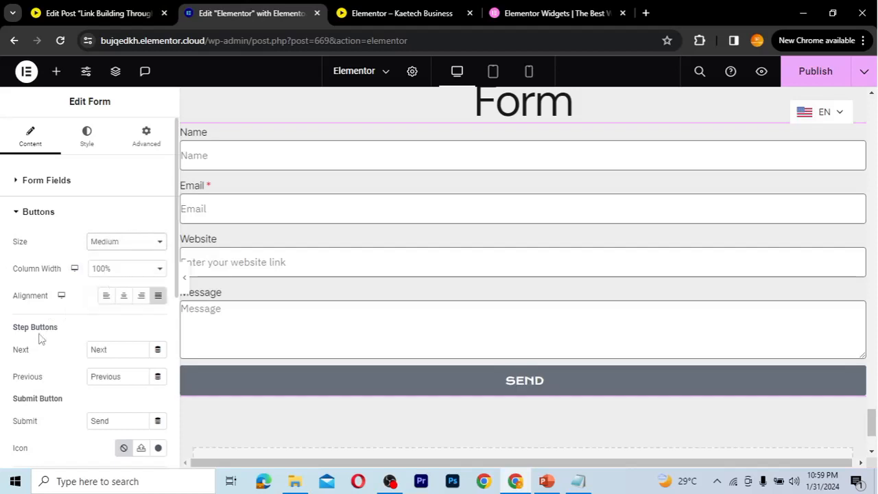
# Change the submit button text from 'Send' to 'Send Message'
pyautogui.scroll(-1, 39, 339)
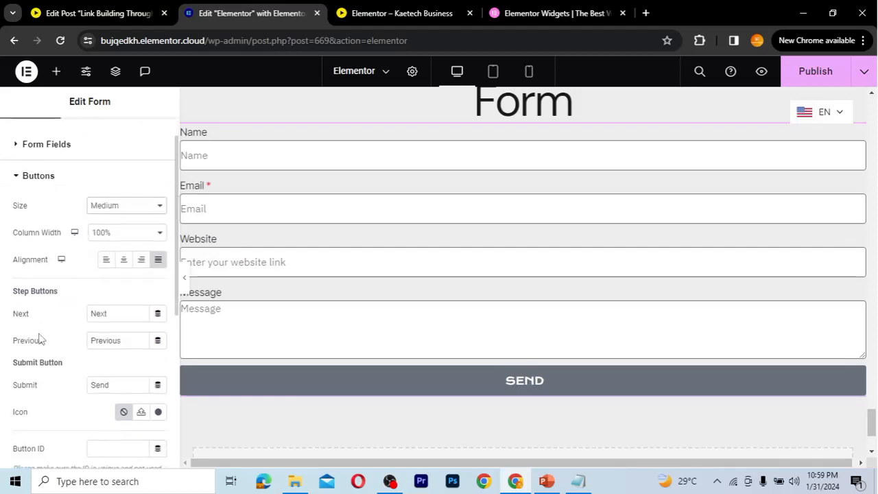
pyautogui.scroll(-1, 39, 338)
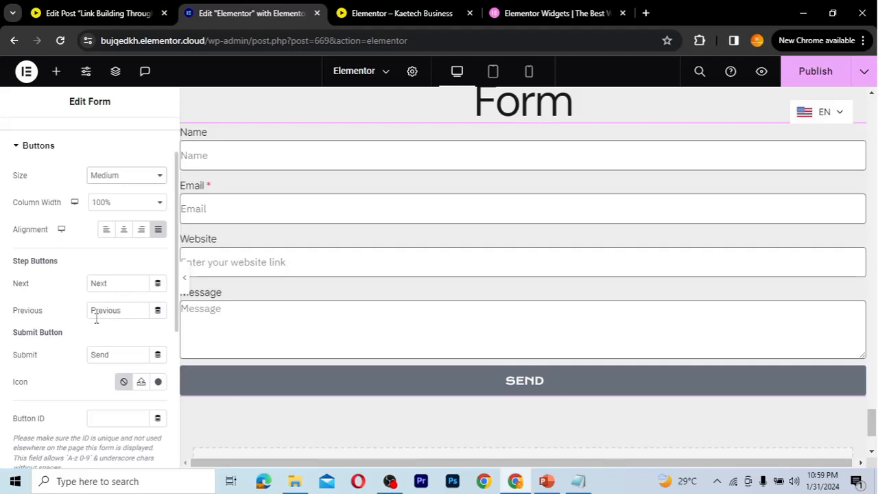
pyautogui.scroll(-1, 46, 365)
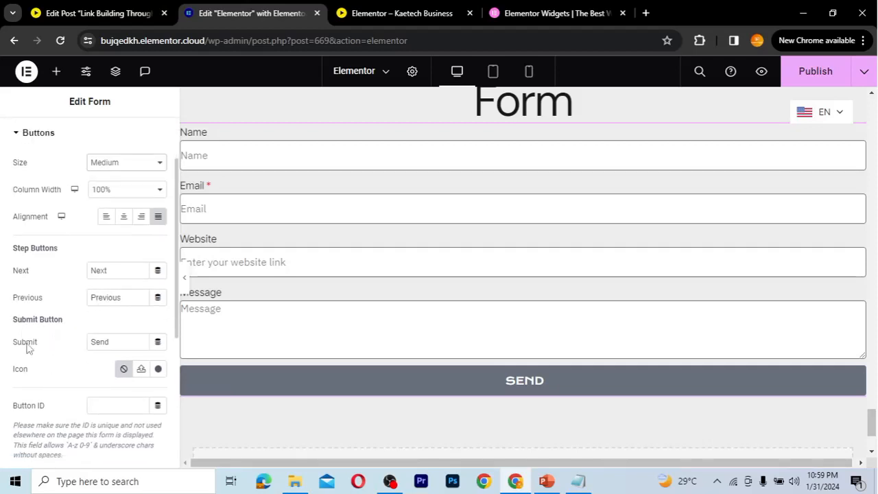
pyautogui.moveTo(114, 342); pyautogui.dragTo(88, 341)
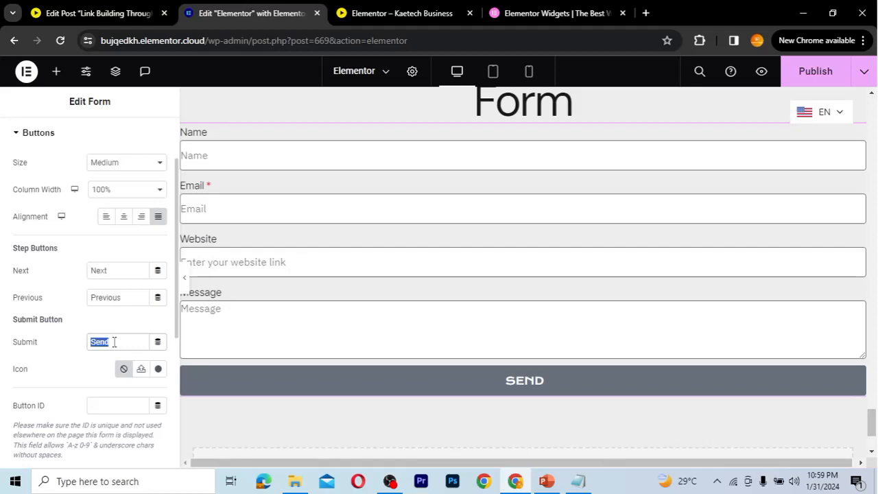
pyautogui.click(114, 342)
pyautogui.write('Message')
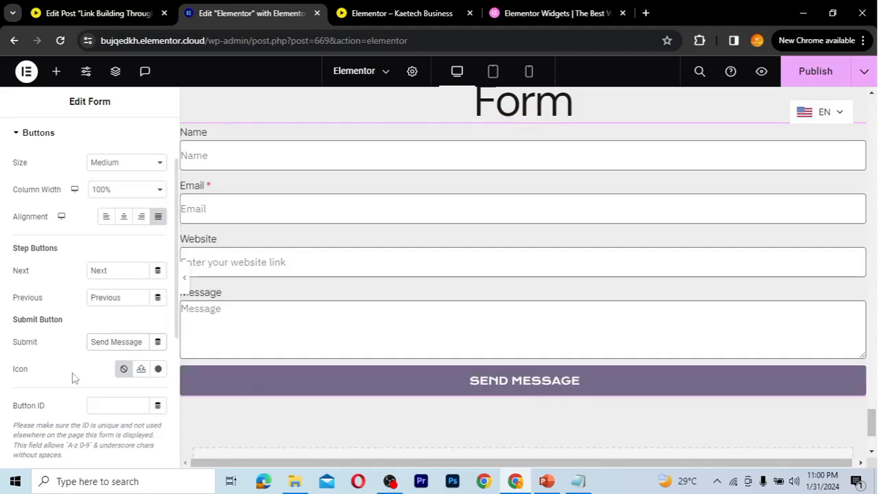
pyautogui.scroll(-2, 72, 377)
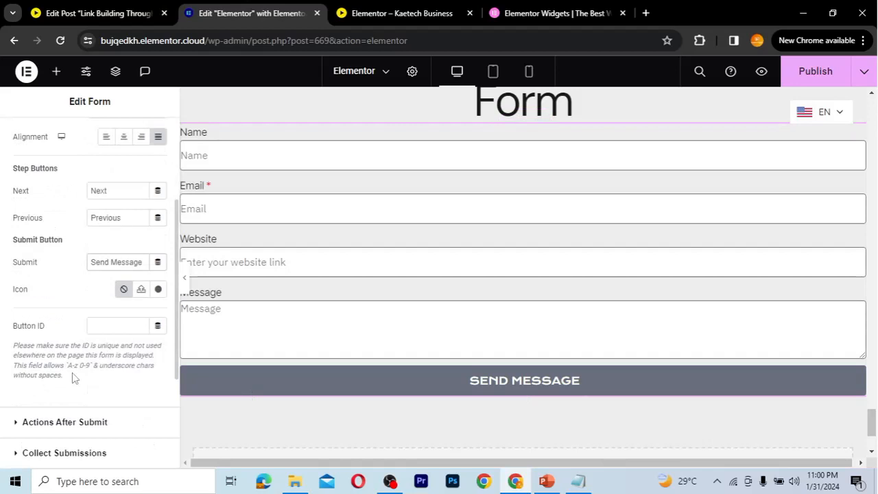
# Insert the Telegram paper-plane icon, found by searching 'plan', with Icon Position Before
pyautogui.click(158, 290)
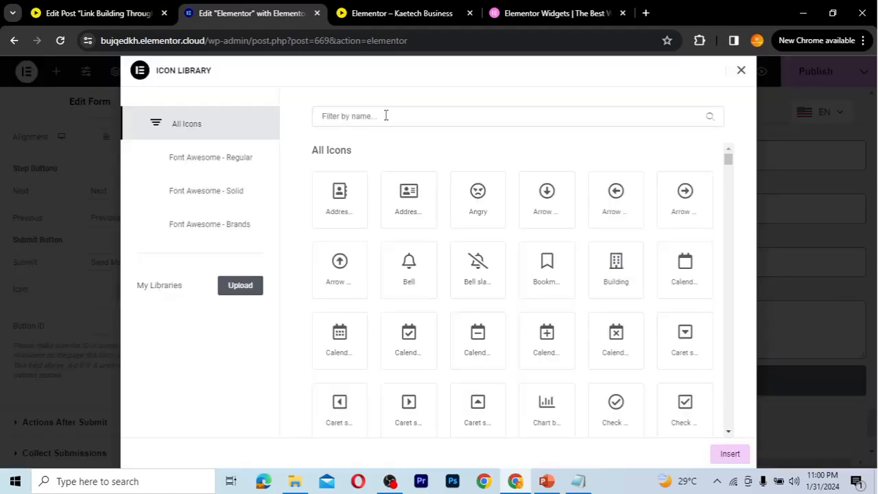
pyautogui.write('fly')
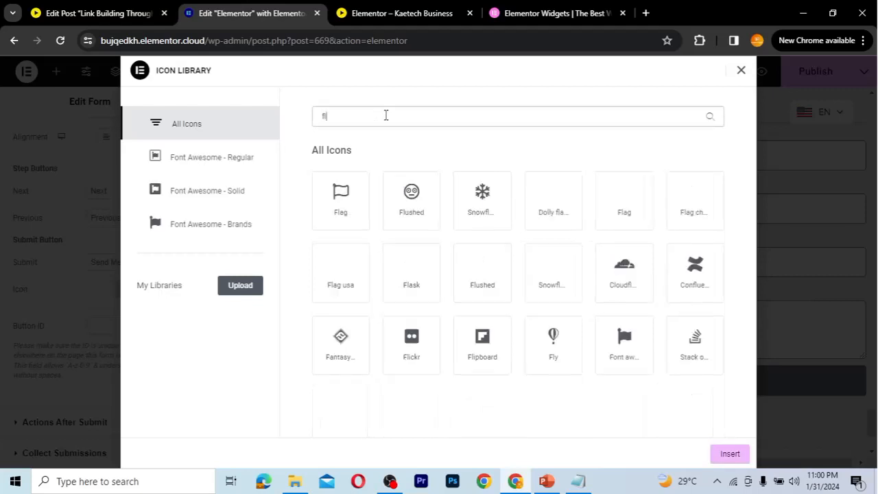
pyautogui.press('BackSpace')
pyautogui.press('BackSpace')
pyautogui.press('BackSpace')
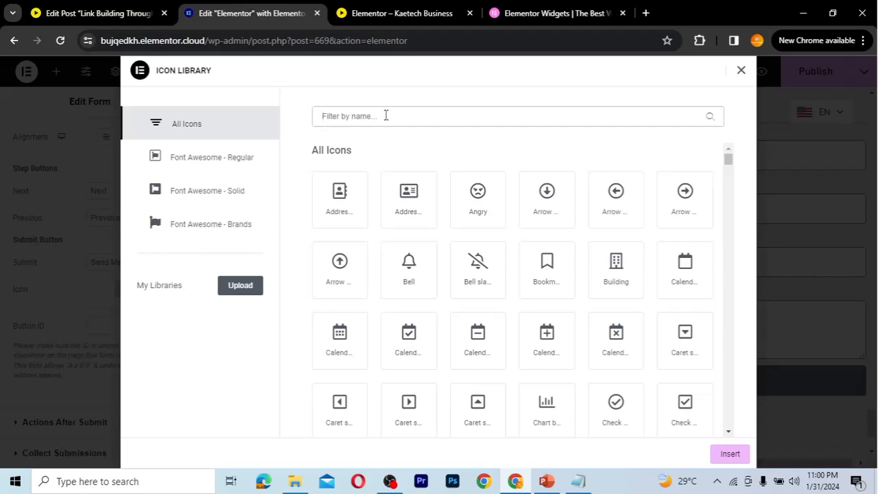
pyautogui.write('sen')
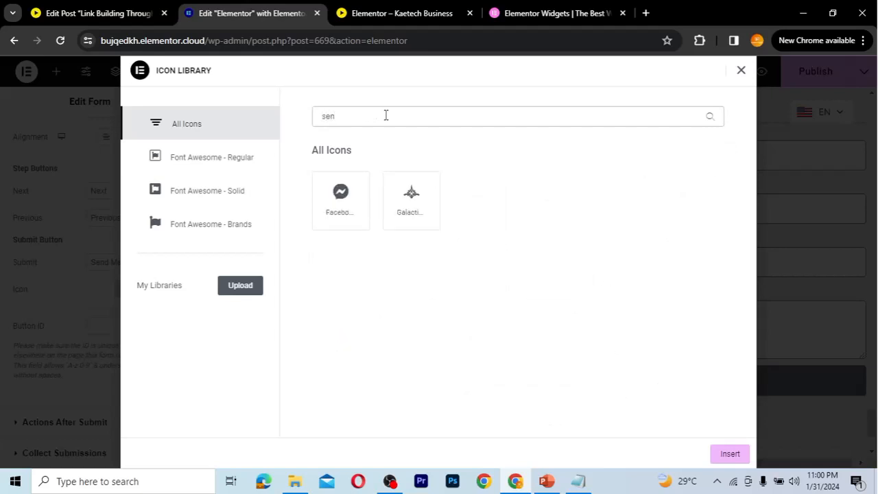
pyautogui.press('BackSpace')
pyautogui.press('BackSpace')
pyautogui.press('BackSpace')
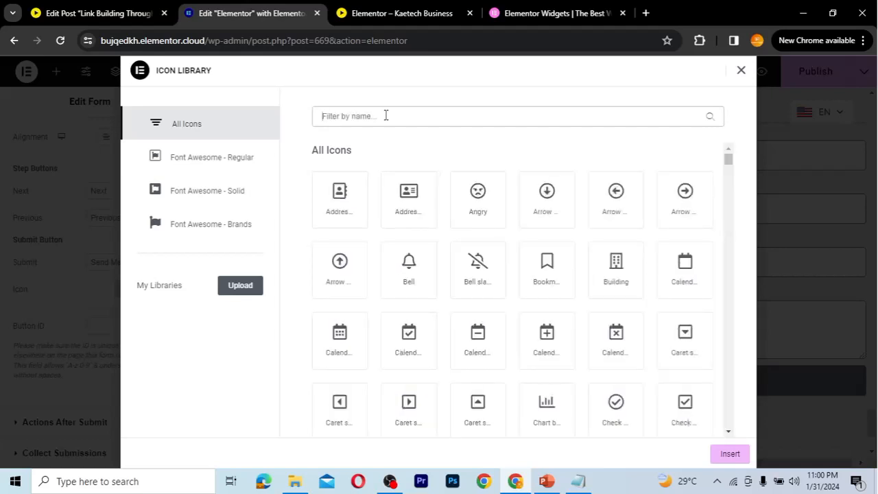
pyautogui.write('plan')
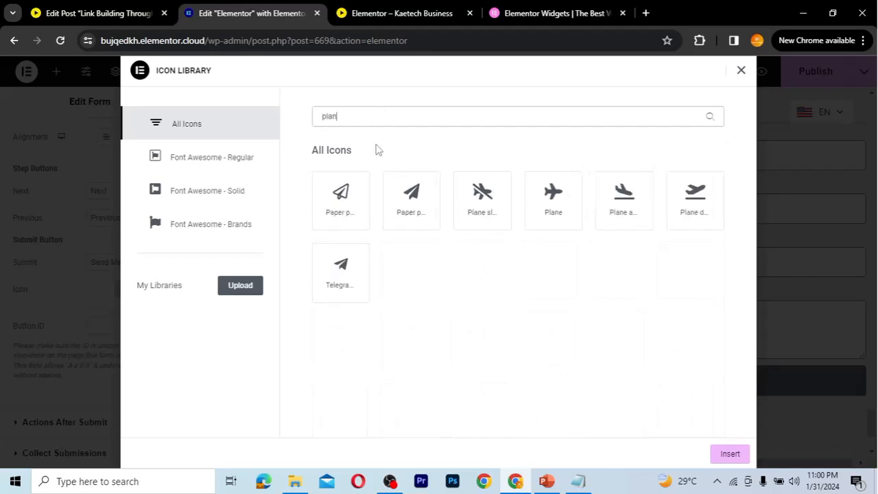
pyautogui.click(338, 273)
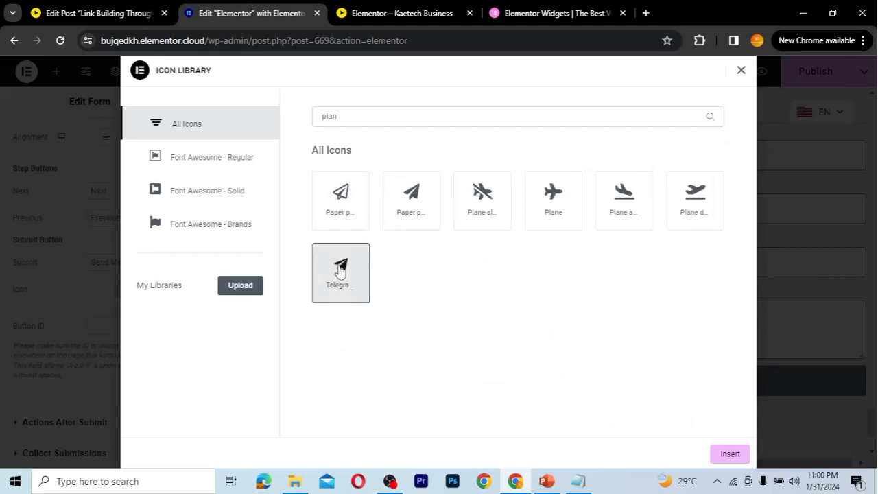
pyautogui.click(714, 451)
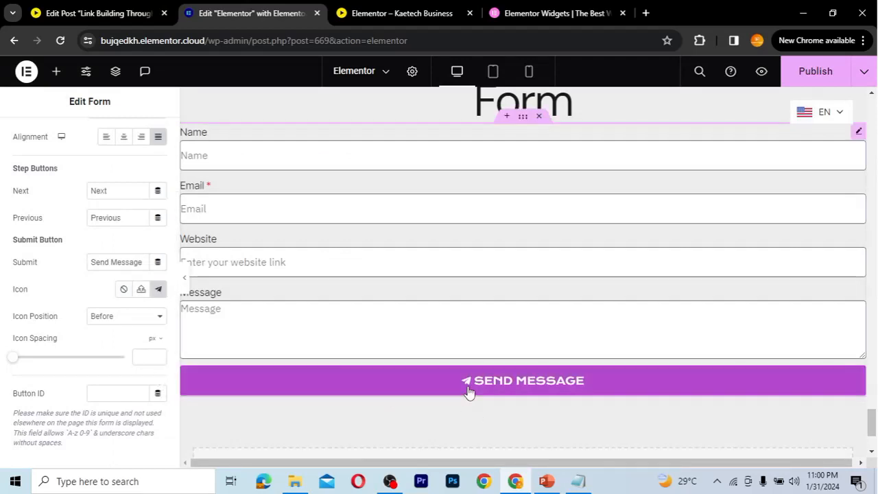
pyautogui.click(132, 319)
pyautogui.click(133, 319)
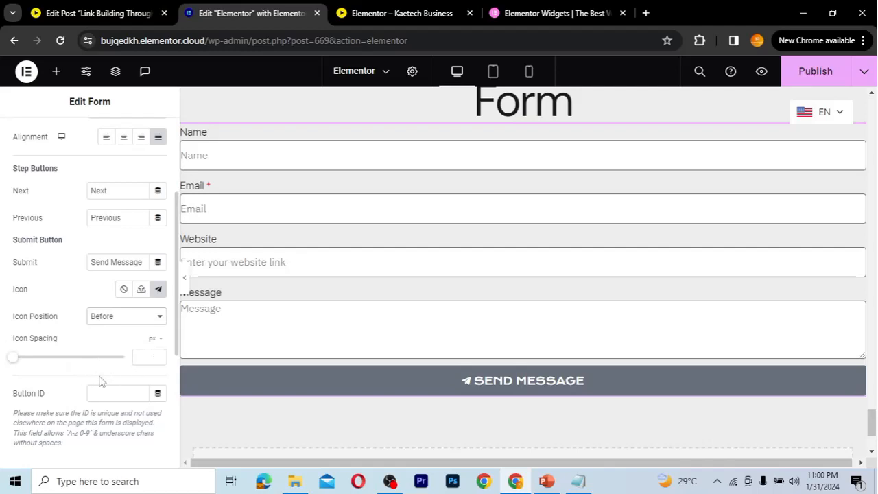
pyautogui.scroll(-2, 81, 387)
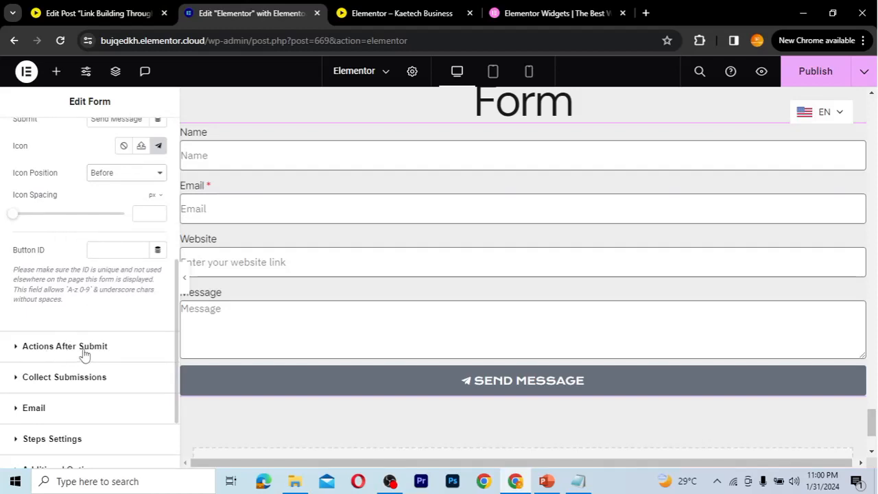
# Add Redirect to Actions After Submit alongside Collect Submissions and Email
pyautogui.scroll(-1, 84, 355)
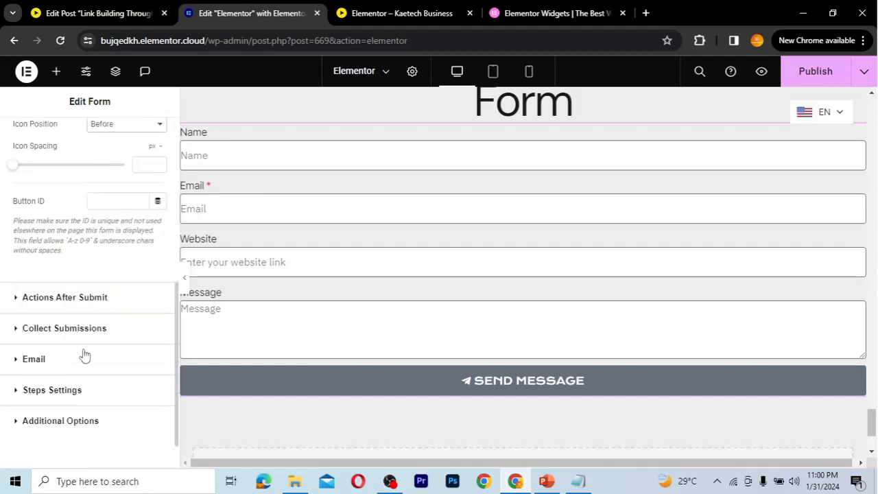
pyautogui.click(92, 294)
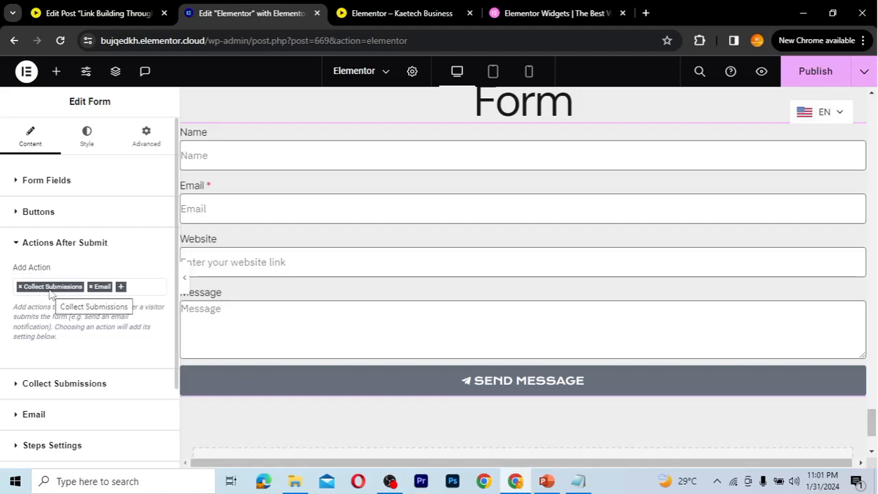
pyautogui.click(123, 289)
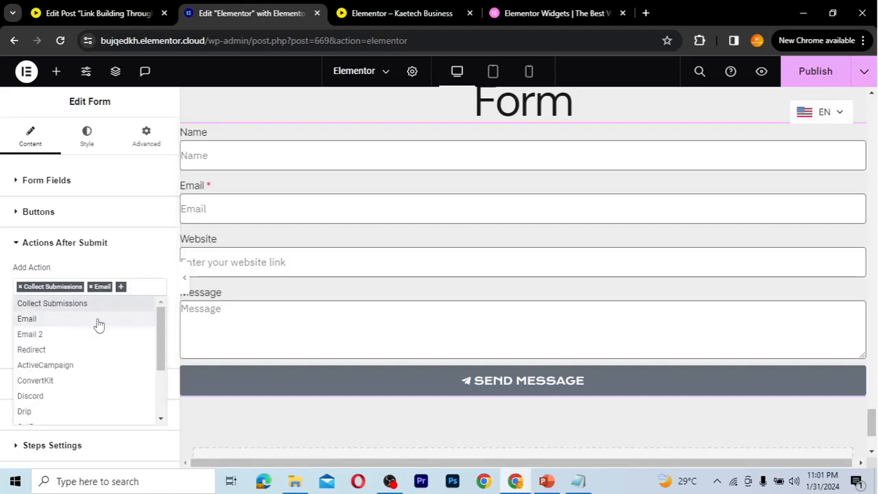
pyautogui.moveTo(161, 318); pyautogui.dragTo(162, 335)
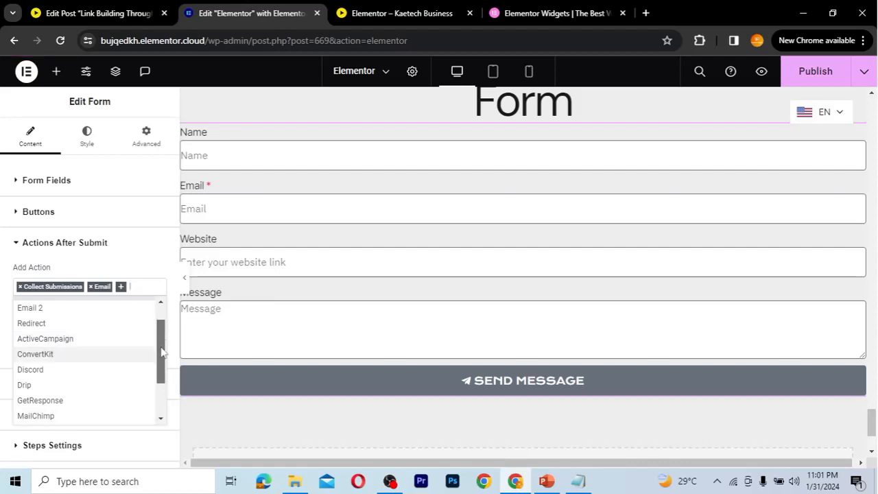
pyautogui.scroll(-2, 162, 353)
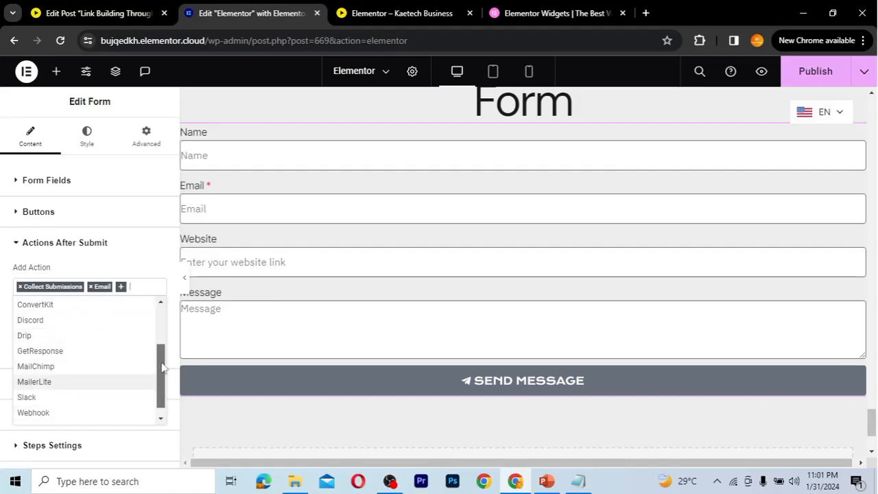
pyautogui.scroll(3, 163, 357)
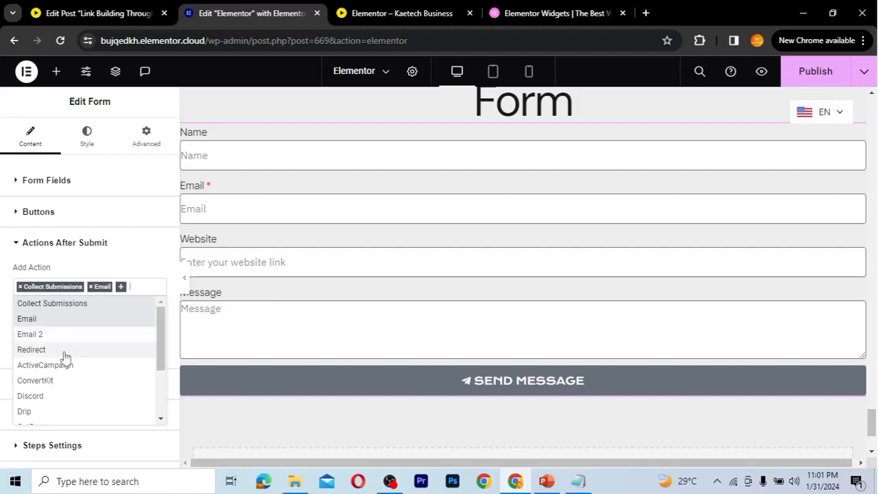
pyautogui.click(41, 349)
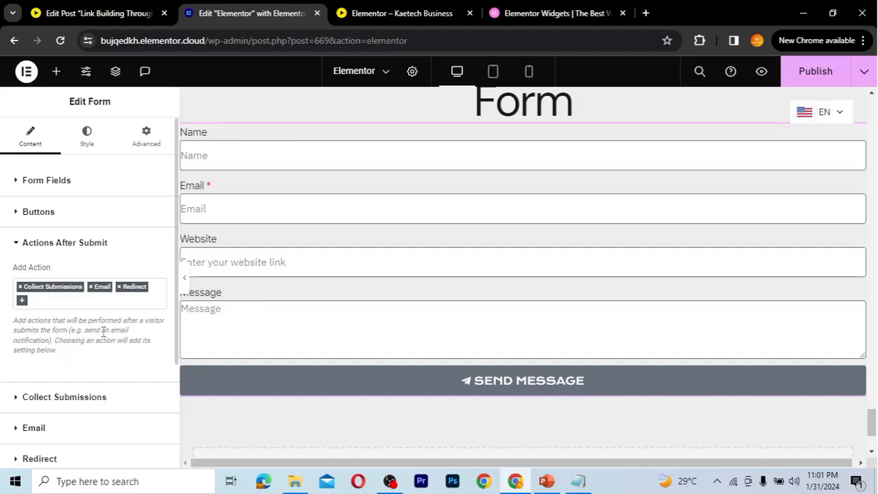
pyautogui.scroll(-2, 135, 336)
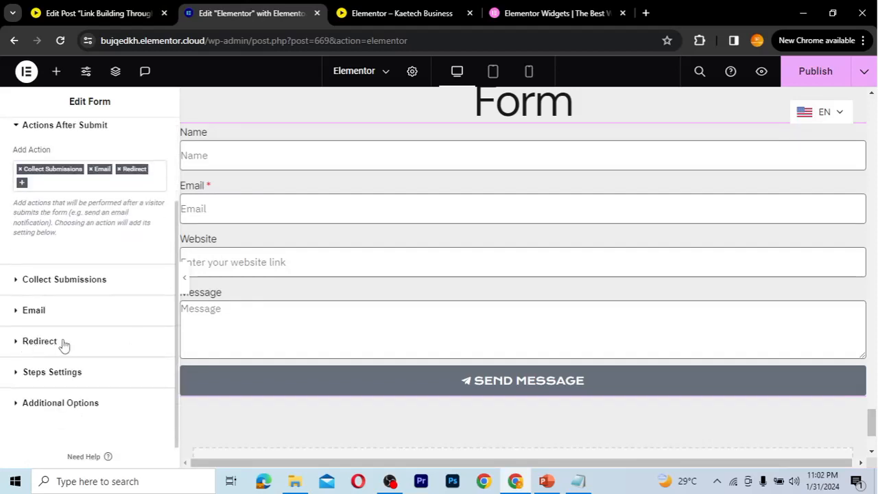
# Review the Collect Submissions and Email settings, including the recipient address, down to the Redirect section
pyautogui.click(67, 280)
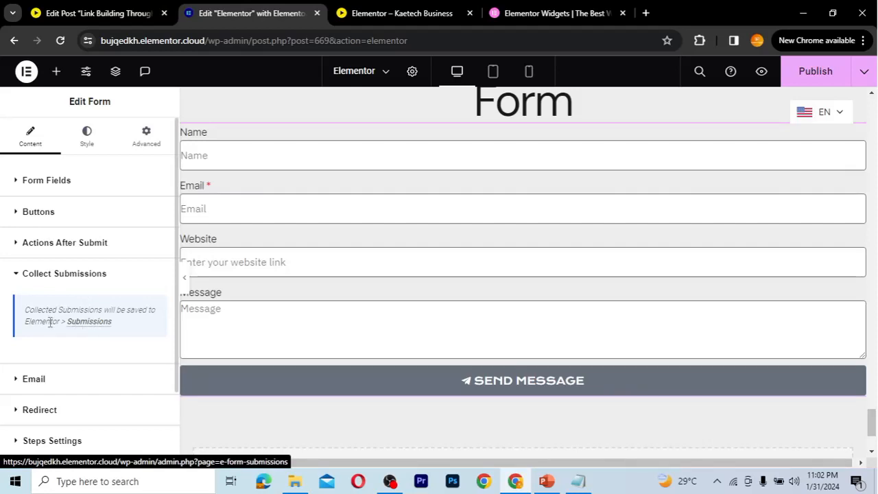
pyautogui.click(91, 274)
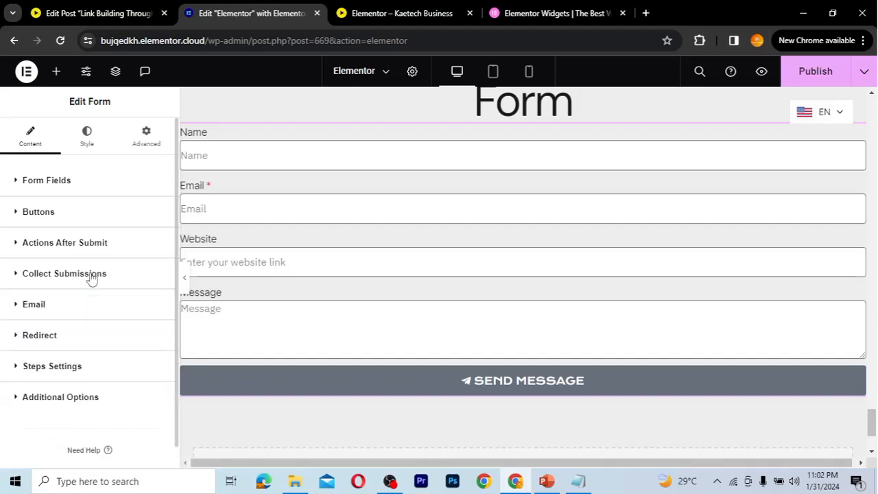
pyautogui.click(74, 312)
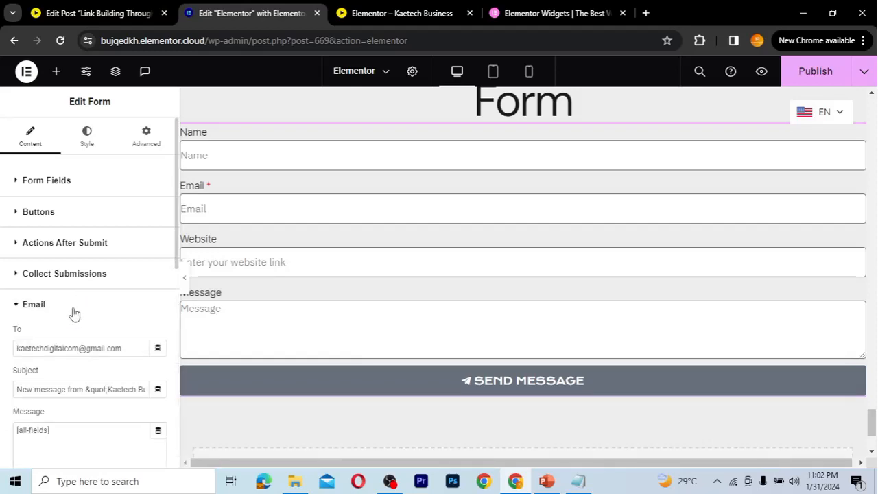
pyautogui.scroll(-1, 96, 363)
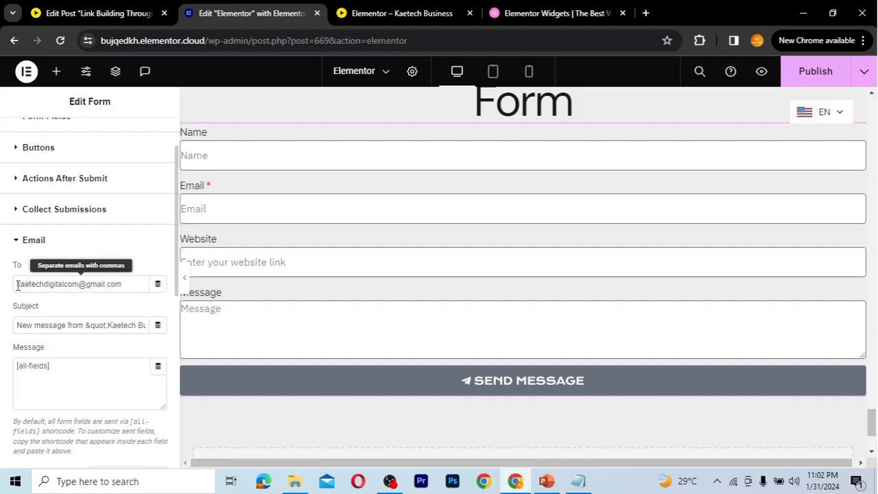
pyautogui.moveTo(125, 286); pyautogui.dragTo(15, 284)
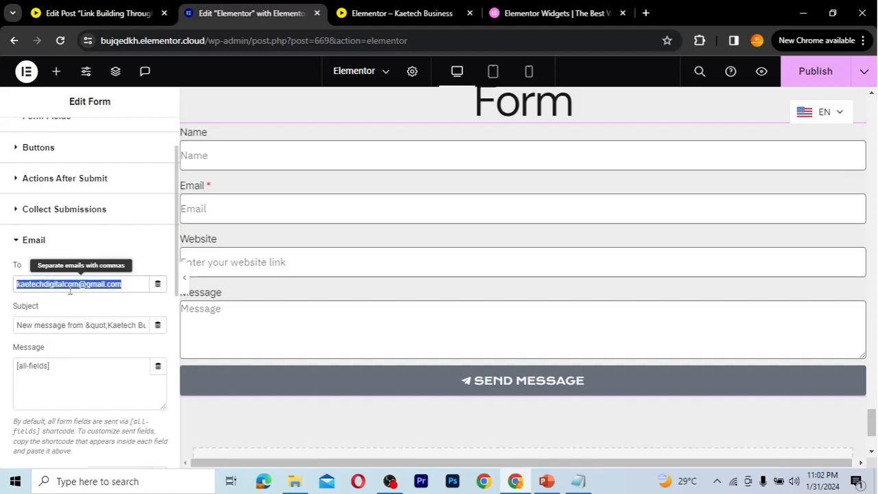
pyautogui.click(87, 307)
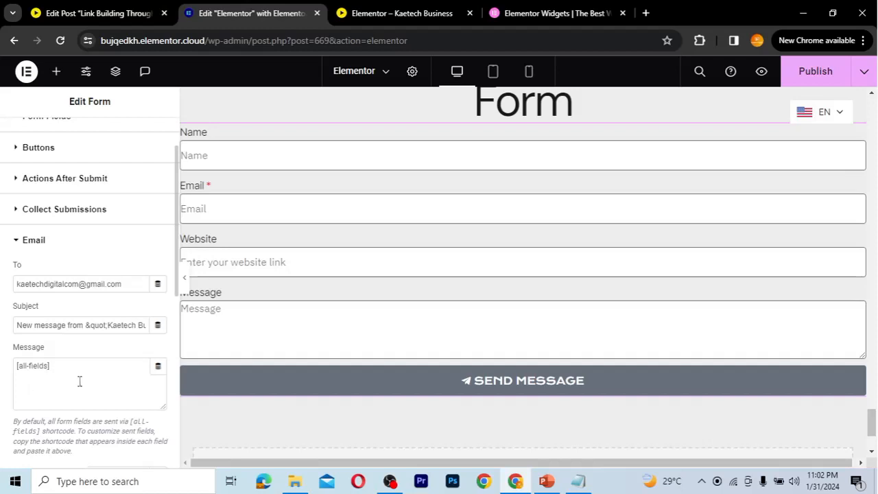
pyautogui.scroll(-2, 93, 384)
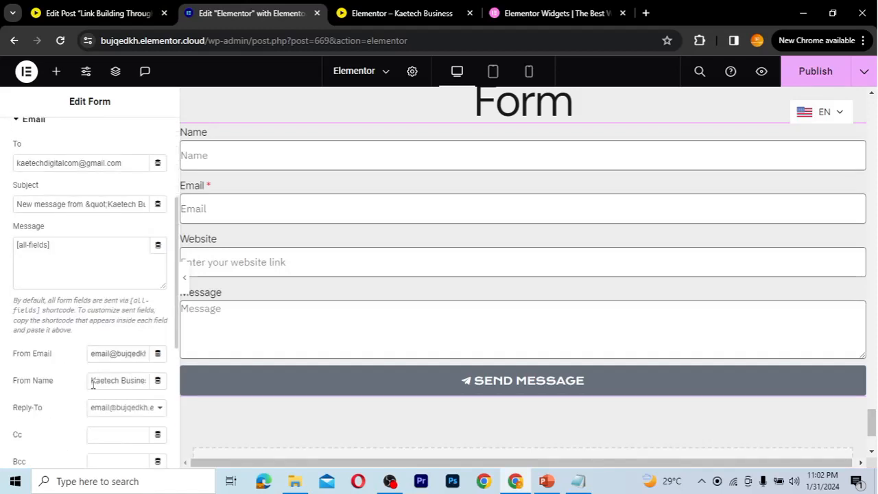
pyautogui.scroll(-2, 92, 384)
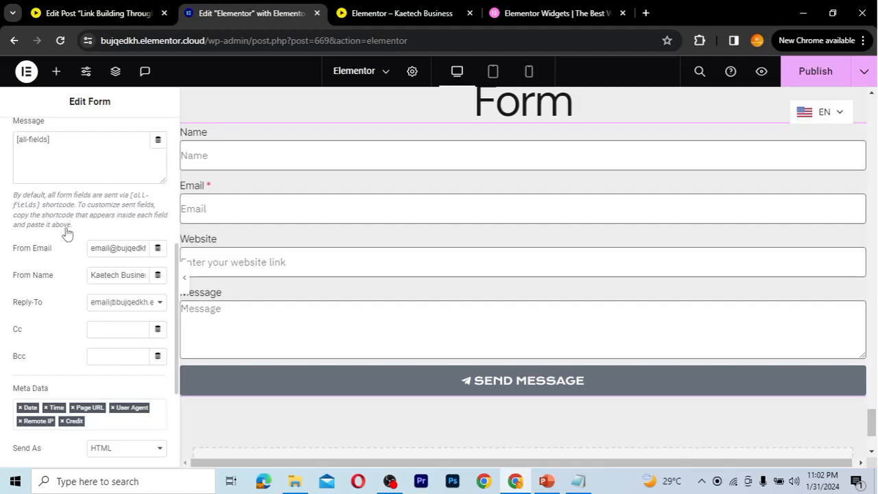
pyautogui.scroll(1, 66, 228)
pyautogui.scroll(-1, 66, 228)
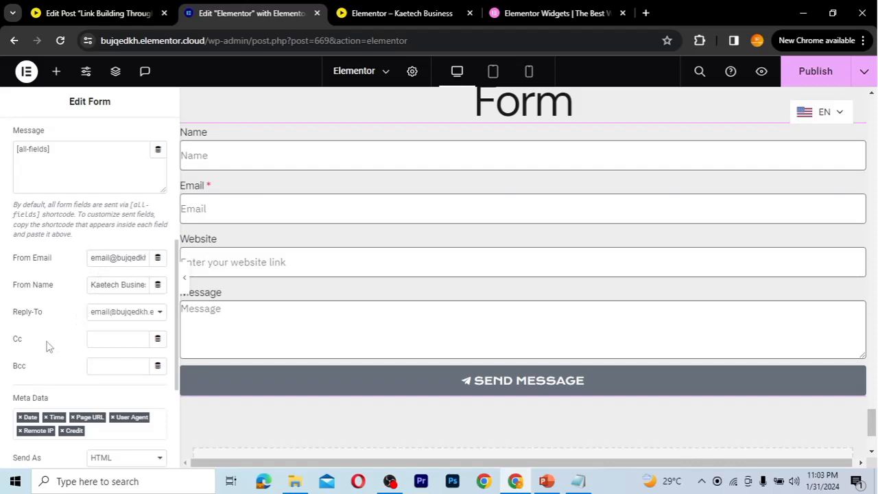
pyautogui.scroll(-3, 44, 366)
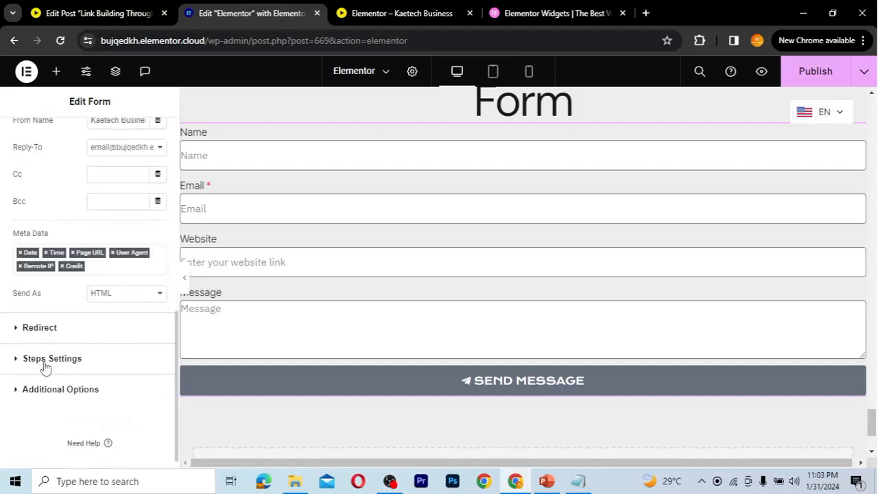
pyautogui.scroll(-1, 44, 366)
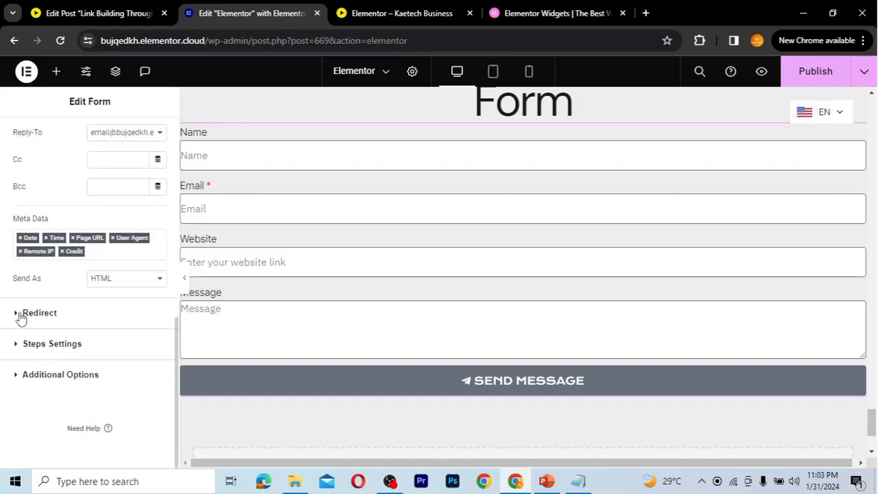
pyautogui.click(41, 313)
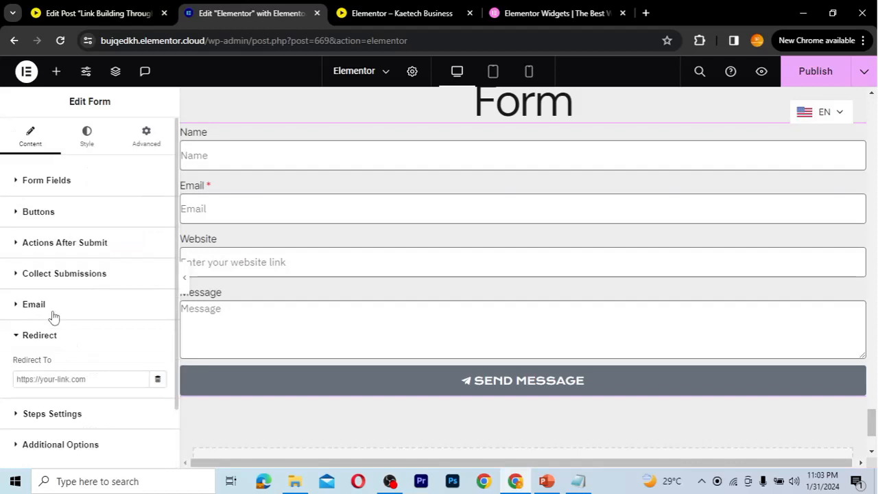
pyautogui.click(69, 379)
pyautogui.write('https://kaetechdigital.com')
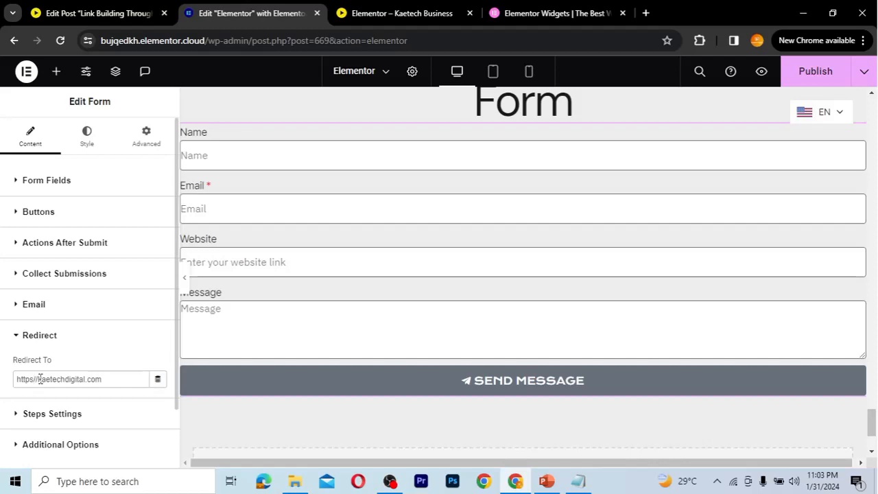
pyautogui.write(':')
pyautogui.scroll(-2, 121, 381)
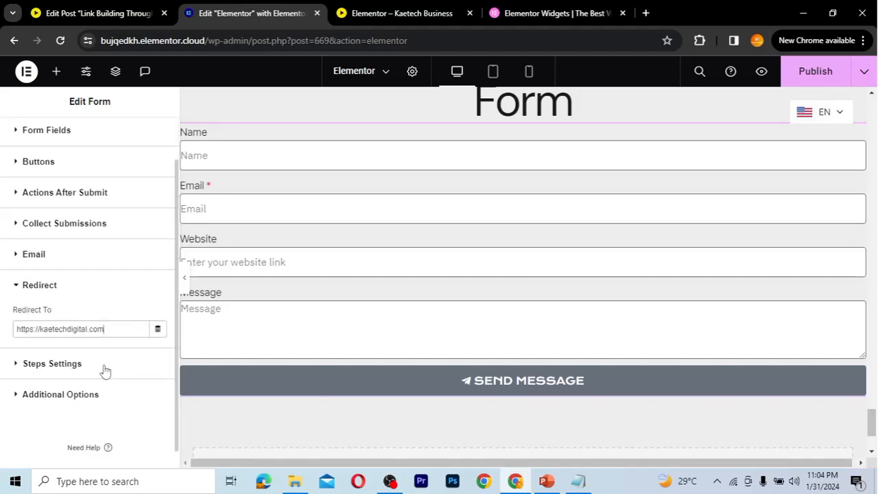
# Expand Steps Settings and Additional Options to review Form ID, Form Validation and Custom Messages
pyautogui.click(104, 369)
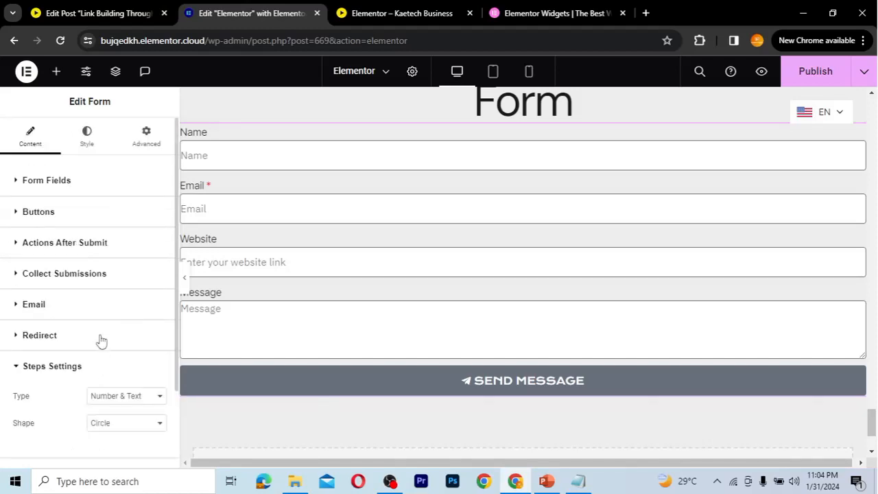
pyautogui.scroll(-3, 101, 339)
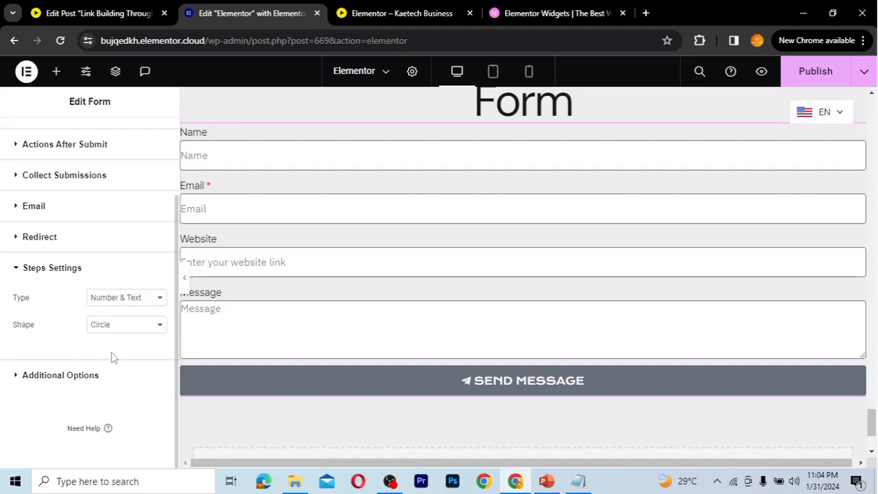
pyautogui.click(32, 375)
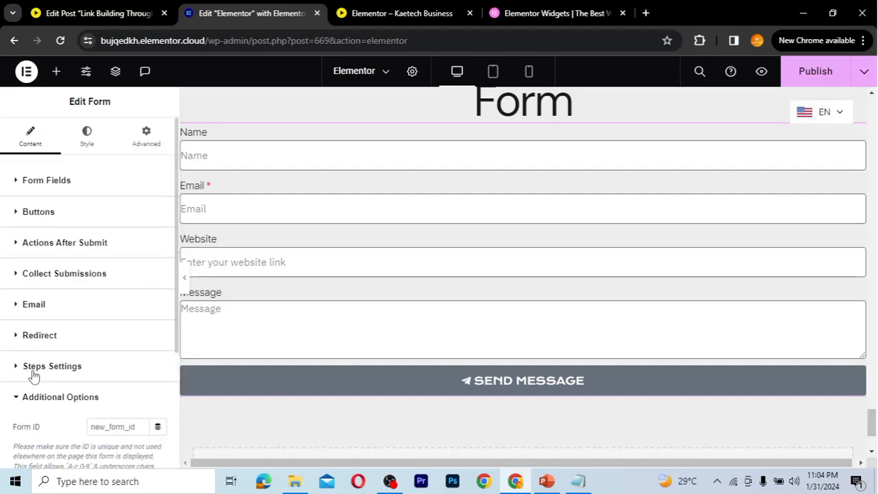
pyautogui.scroll(-2, 129, 357)
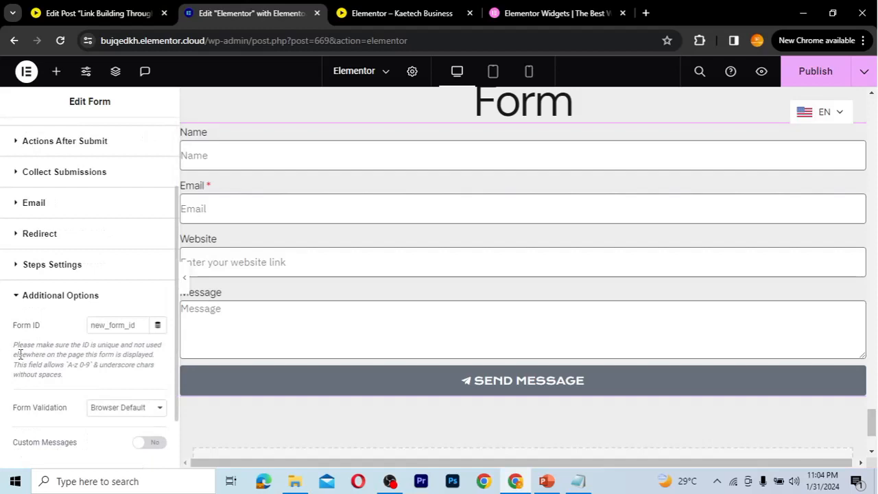
pyautogui.scroll(-1, 91, 389)
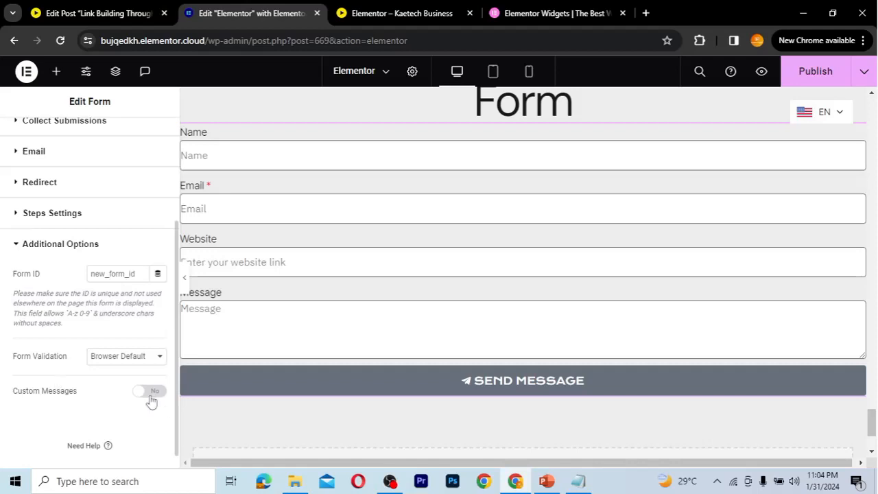
pyautogui.scroll(3, 66, 283)
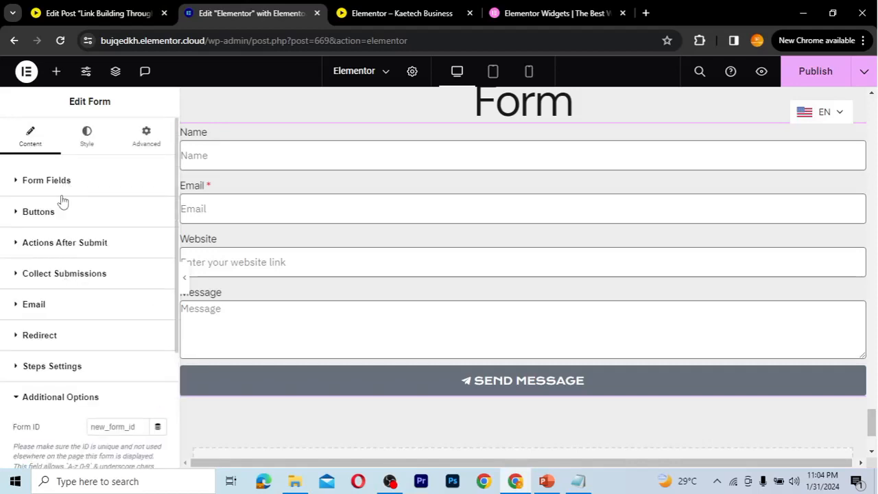
# Unlink the form's Advanced padding, switch it to percent, and set right and left to 20%
pyautogui.click(87, 134)
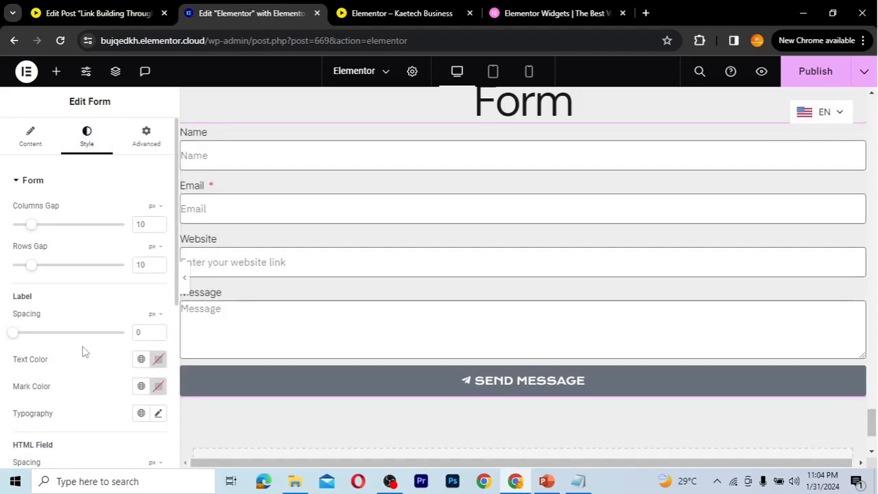
pyautogui.click(144, 144)
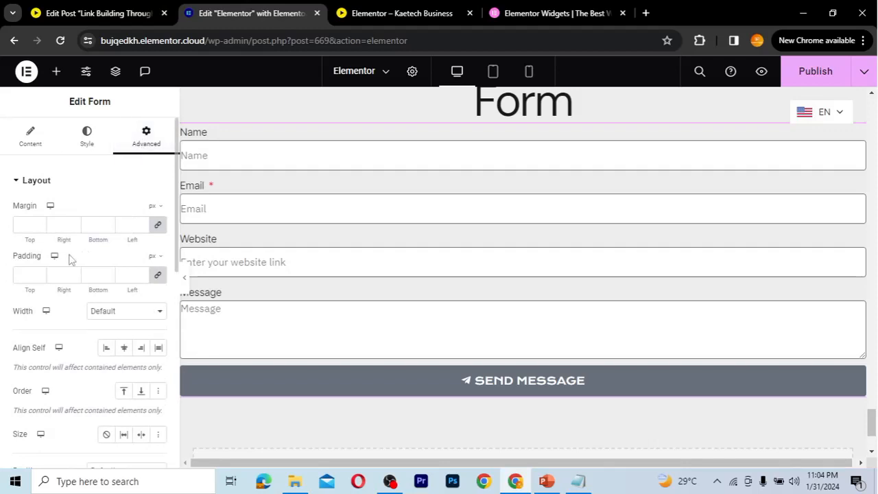
pyautogui.click(158, 275)
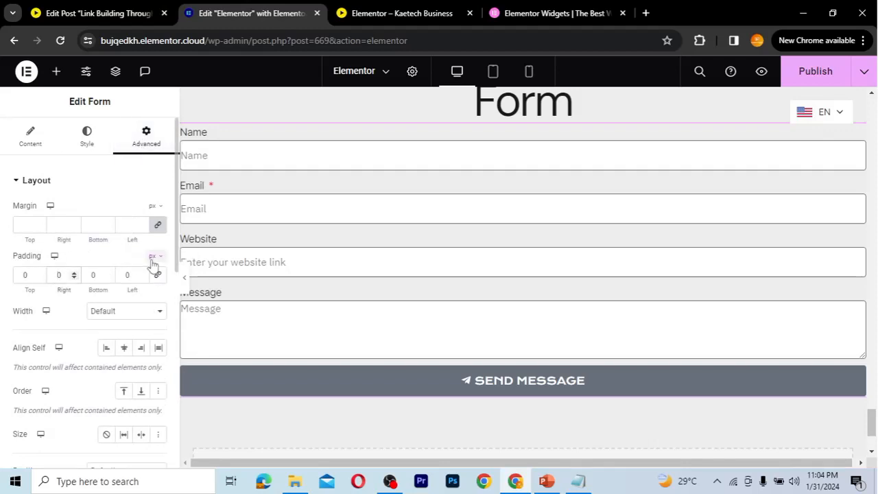
pyautogui.click(154, 257)
pyautogui.click(153, 273)
pyautogui.write('35')
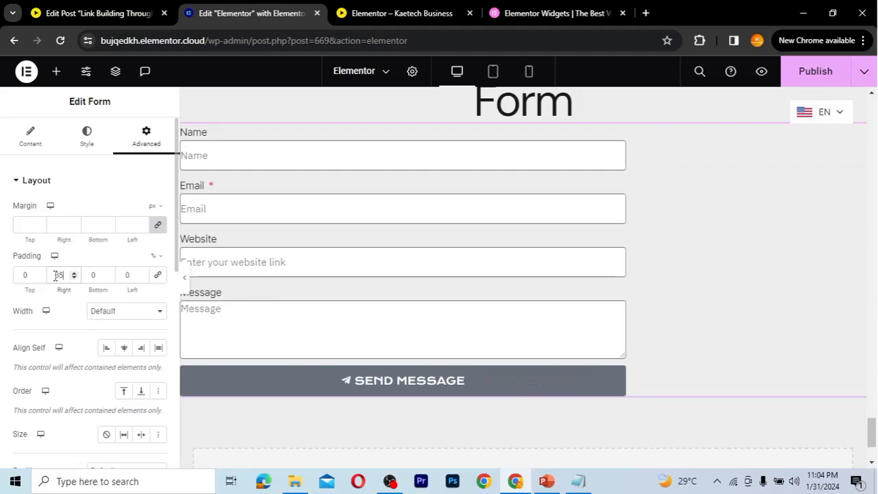
pyautogui.moveTo(64, 275); pyautogui.dragTo(42, 276)
pyautogui.write('20')
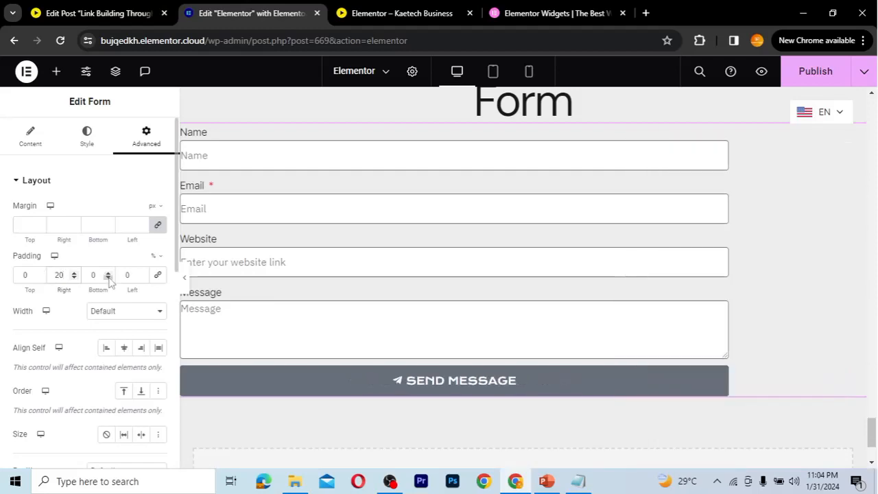
pyautogui.doubleClick(120, 274)
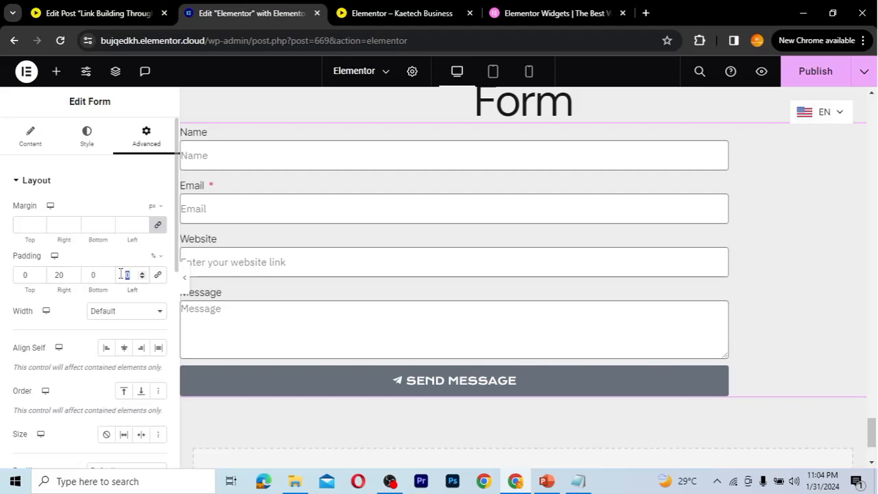
pyautogui.write('20')
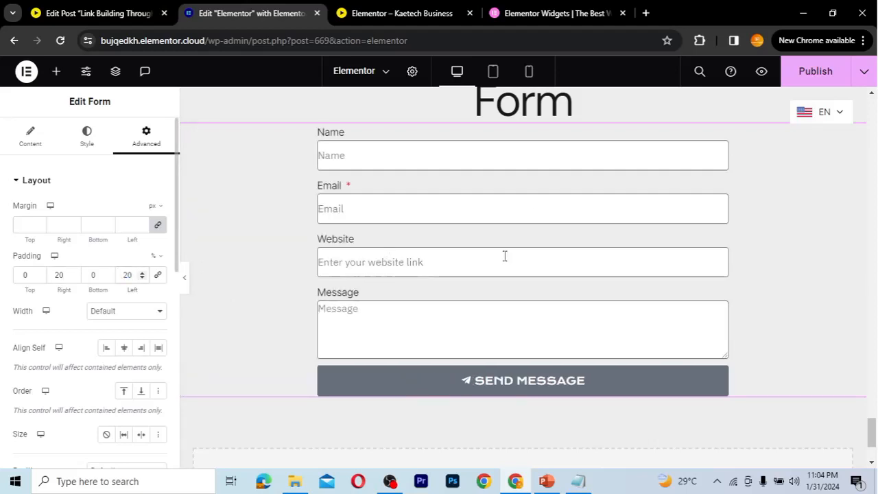
# Set the form's top padding to 4% and bottom padding to 6%
pyautogui.scroll(1, 575, 306)
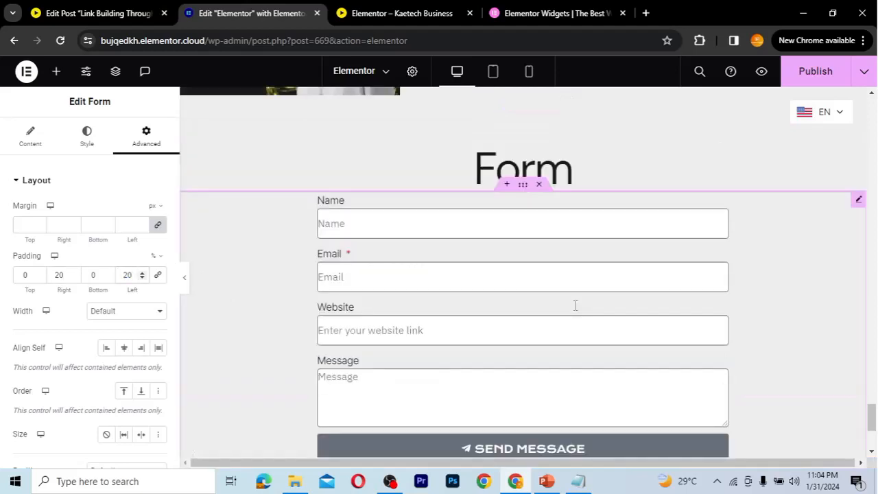
pyautogui.scroll(-1, 575, 306)
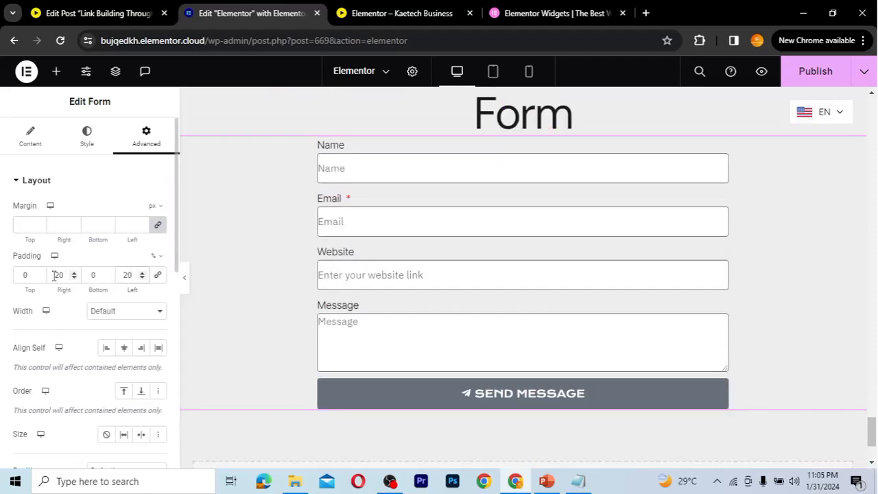
pyautogui.moveTo(28, 275); pyautogui.dragTo(15, 275)
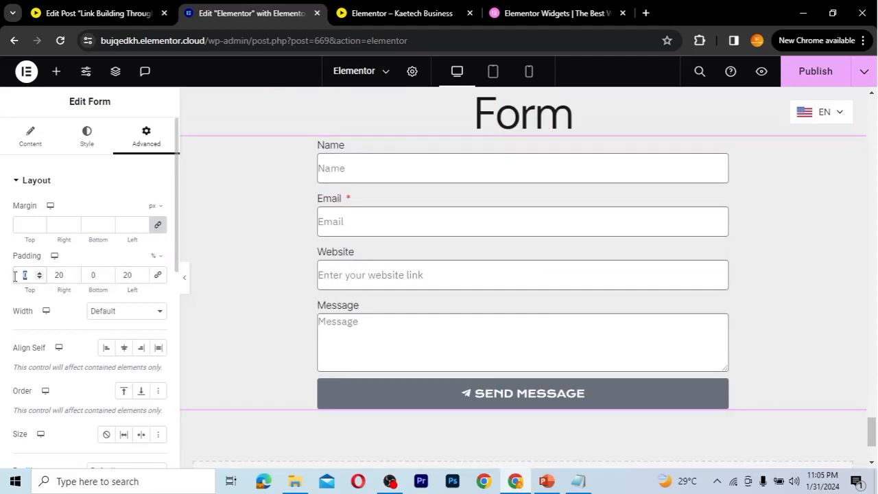
pyautogui.write('4')
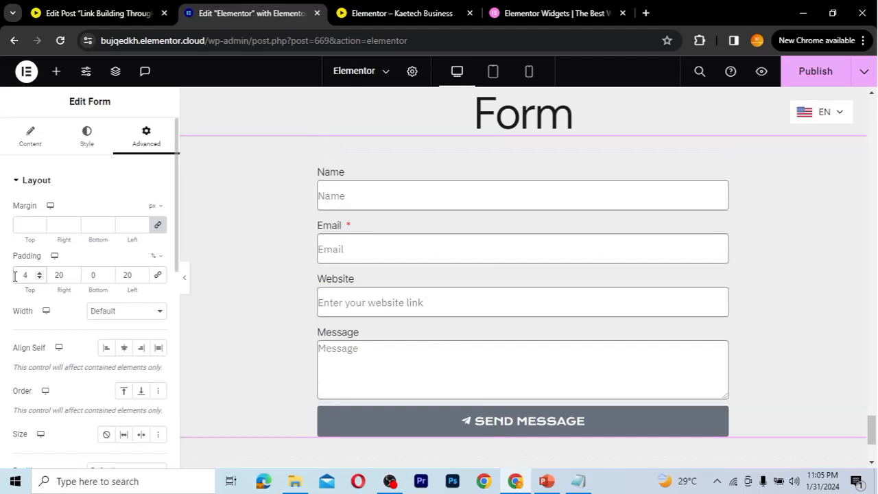
pyautogui.moveTo(96, 275); pyautogui.dragTo(80, 279)
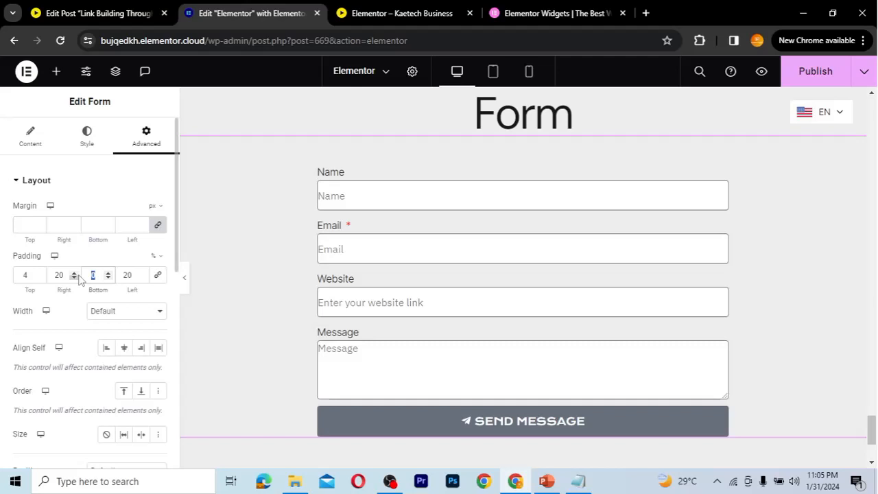
pyautogui.write('6')
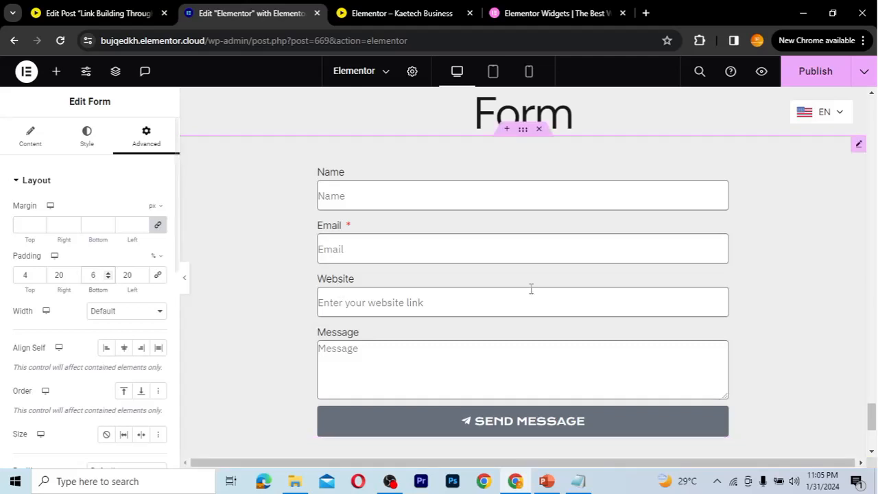
pyautogui.scroll(-2, 531, 291)
pyautogui.scroll(2, 530, 291)
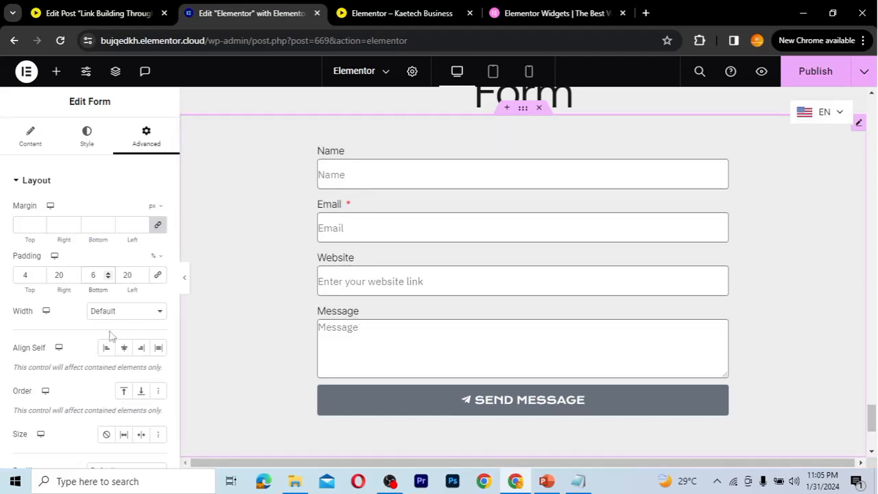
pyautogui.scroll(-1, 77, 343)
pyautogui.scroll(1, 77, 348)
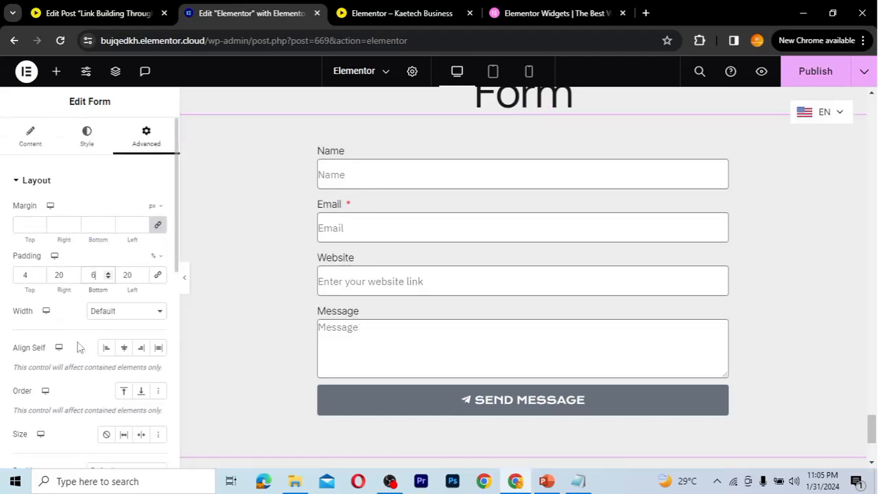
# Set the form's Label Spacing to 3 px, leaving column and row gaps at 10 px
pyautogui.click(94, 141)
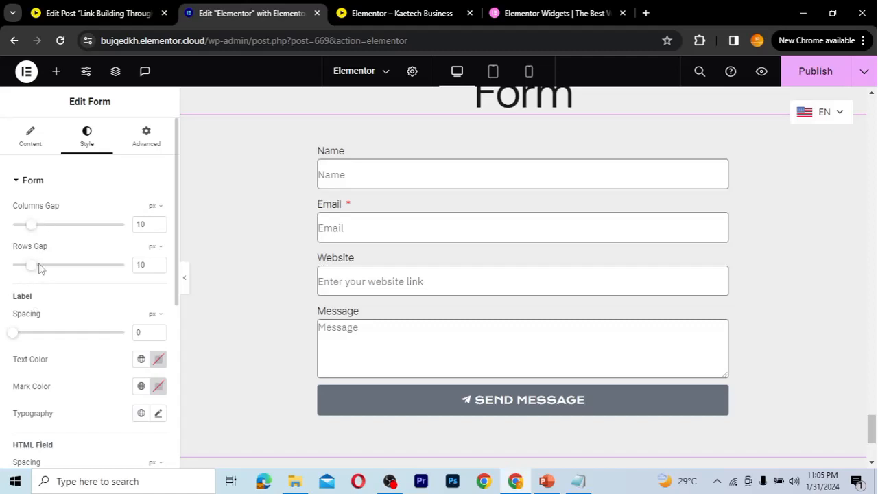
pyautogui.scroll(-1, 73, 310)
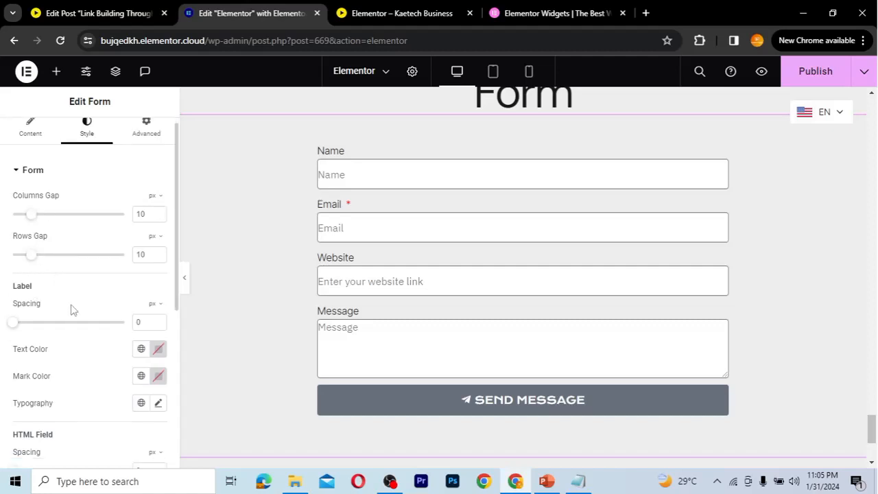
pyautogui.scroll(1, 73, 310)
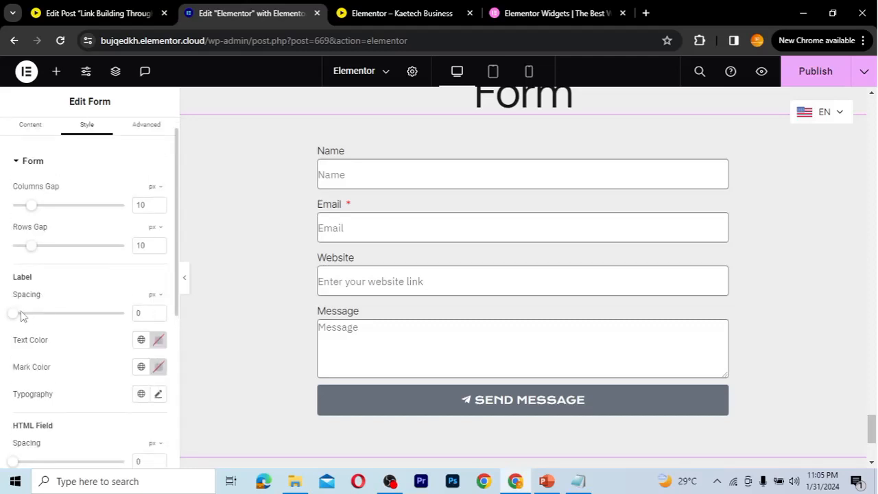
pyautogui.moveTo(15, 318); pyautogui.dragTo(18, 317)
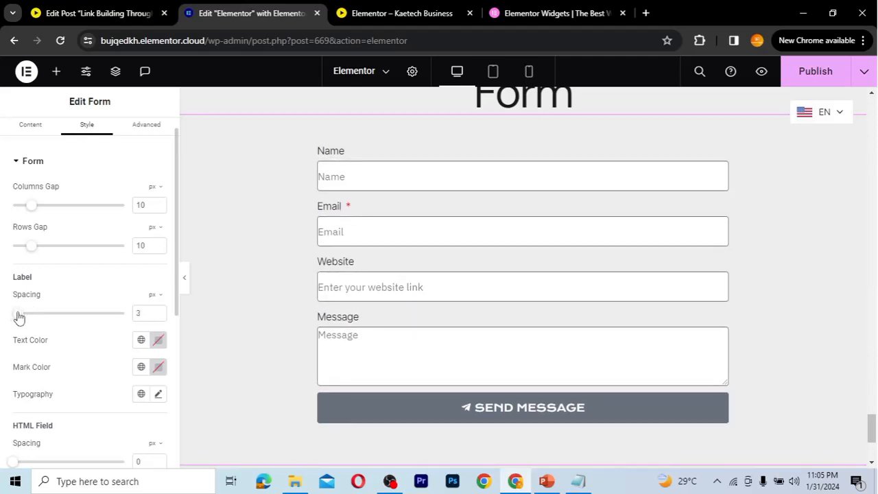
pyautogui.scroll(-1, 68, 330)
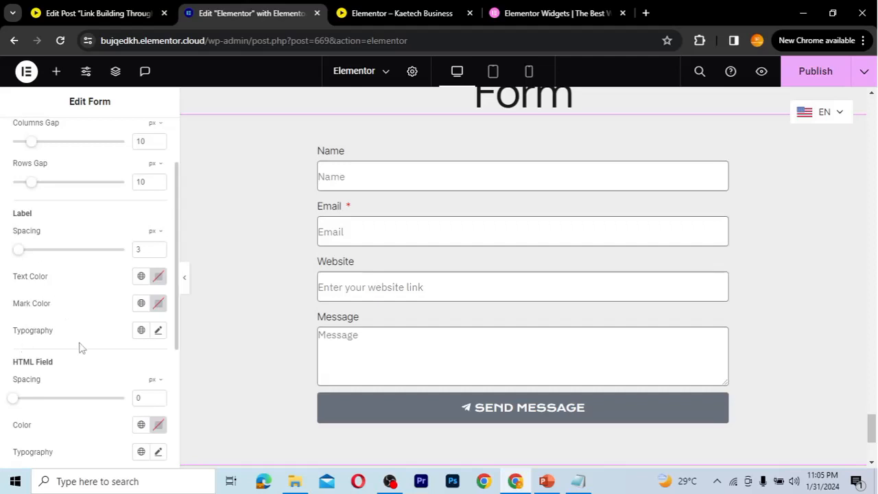
pyautogui.scroll(-1, 80, 348)
pyautogui.scroll(-1, 79, 348)
pyautogui.scroll(-1, 80, 348)
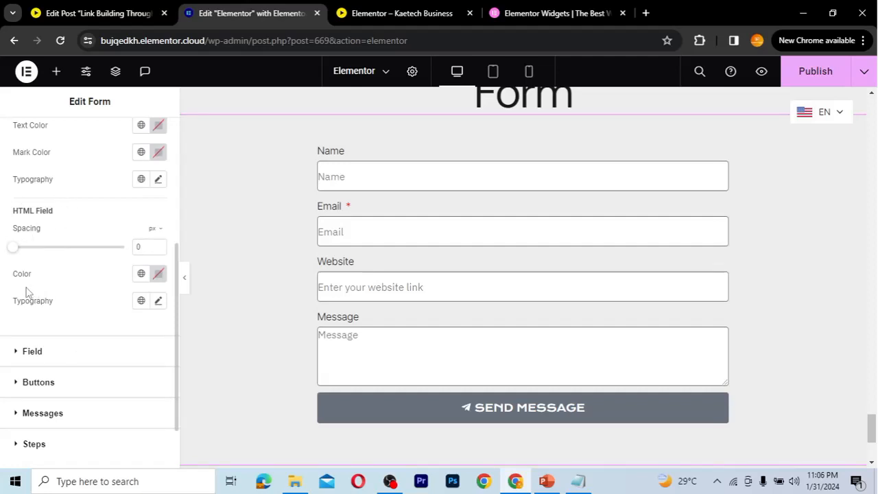
pyautogui.scroll(-1, 92, 333)
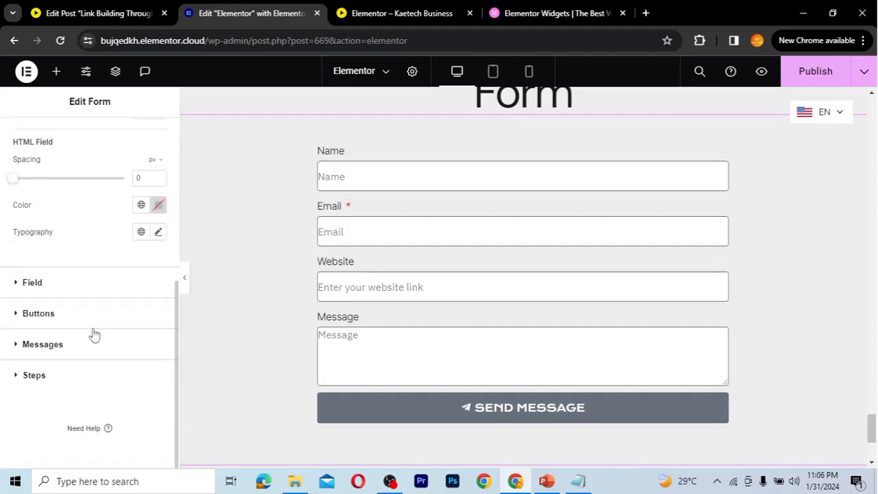
# Expand the Field style section and start the fields' border radius at 0
pyautogui.click(85, 284)
pyautogui.scroll(-1, 86, 284)
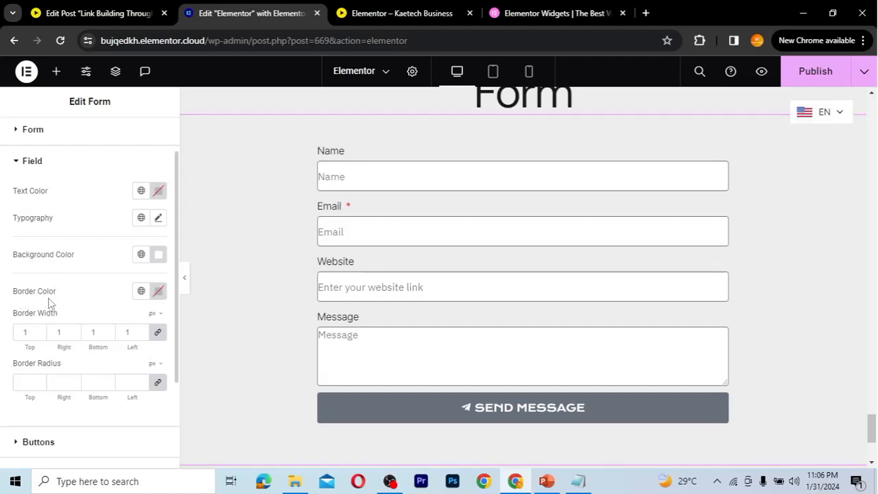
pyautogui.scroll(-1, 48, 302)
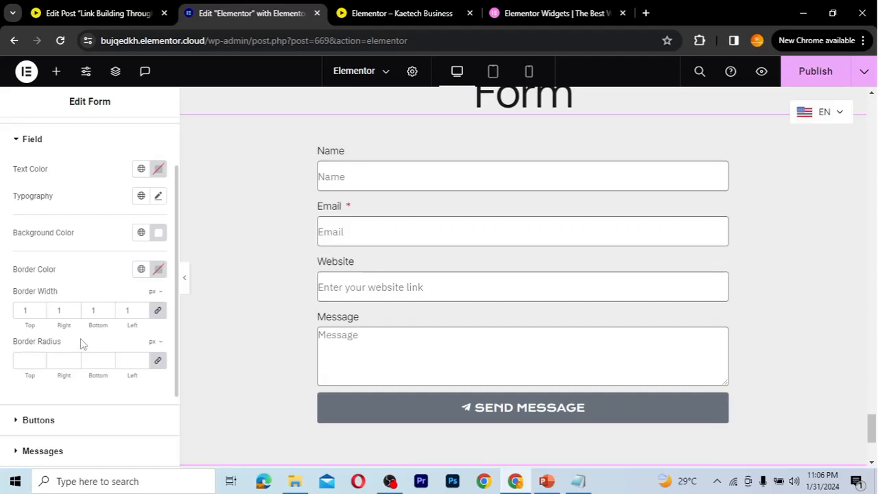
pyautogui.scroll(-1, 80, 344)
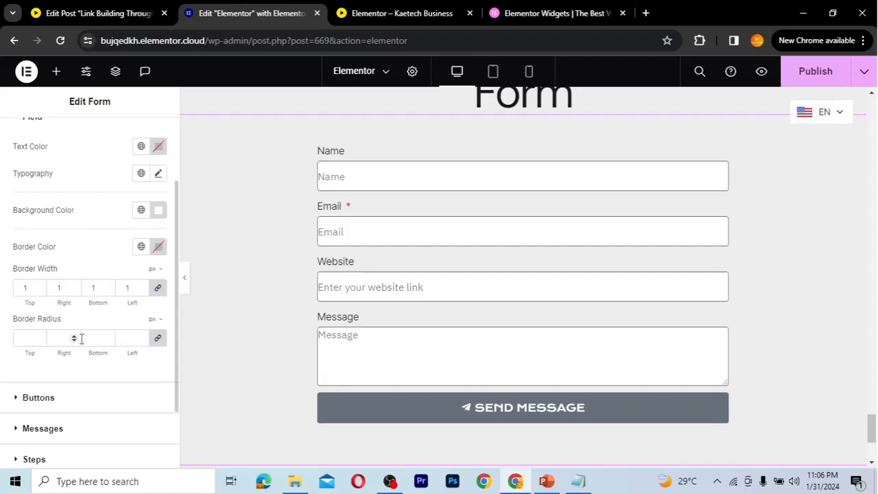
pyautogui.click(25, 340)
pyautogui.write('0')
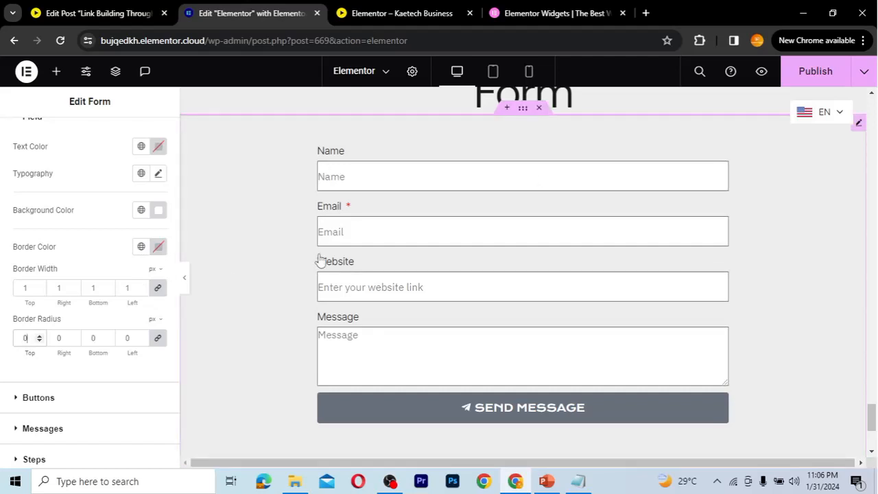
# Try 10 and 3 px, then settle the field border radius at 5 px
pyautogui.doubleClick(25, 337)
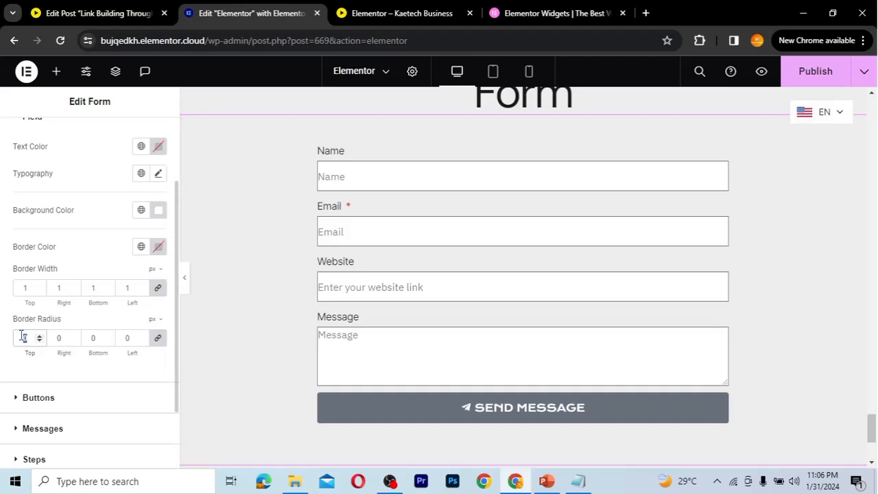
pyautogui.write('10')
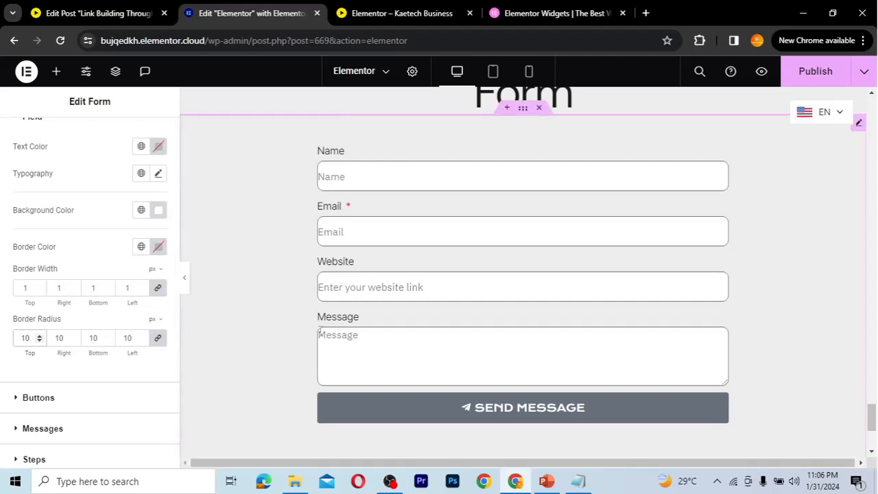
pyautogui.doubleClick(15, 337)
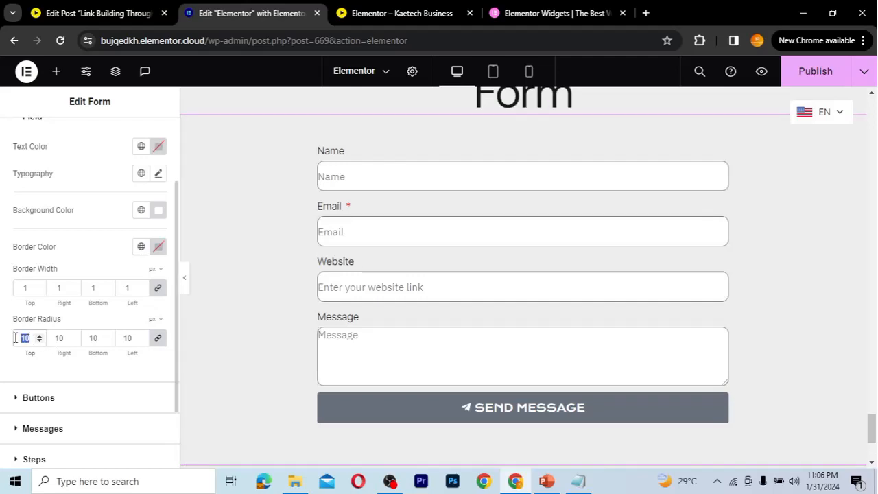
pyautogui.write('3')
pyautogui.doubleClick(15, 336)
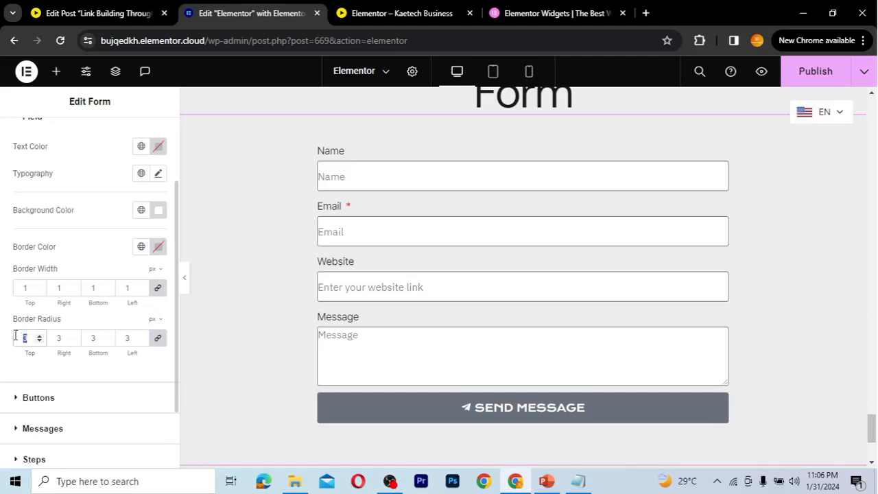
pyautogui.write('5')
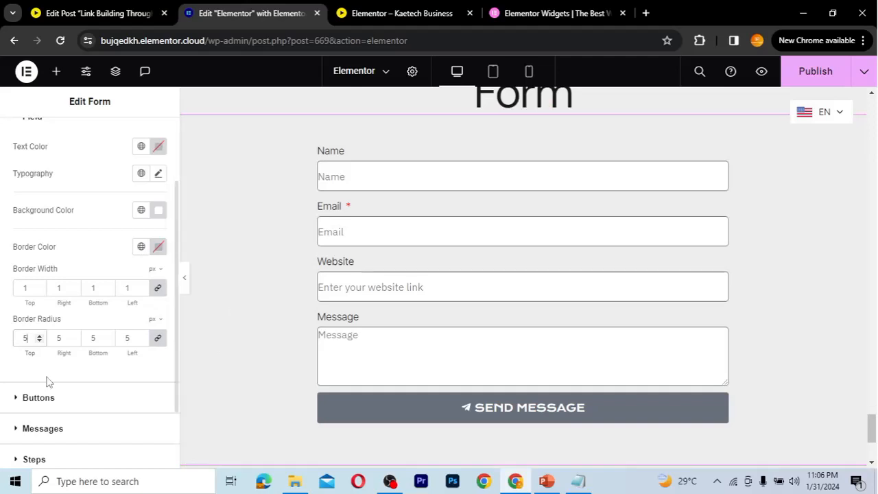
pyautogui.scroll(-1, 105, 371)
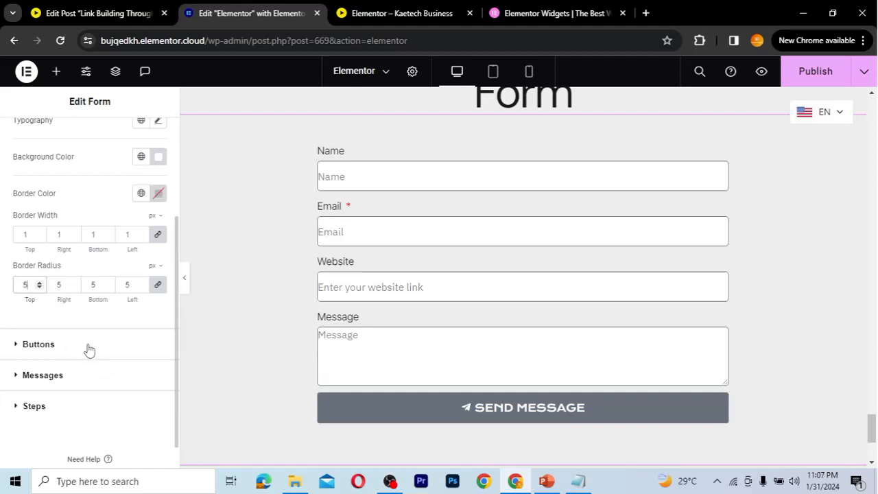
pyautogui.click(89, 349)
pyautogui.click(89, 349)
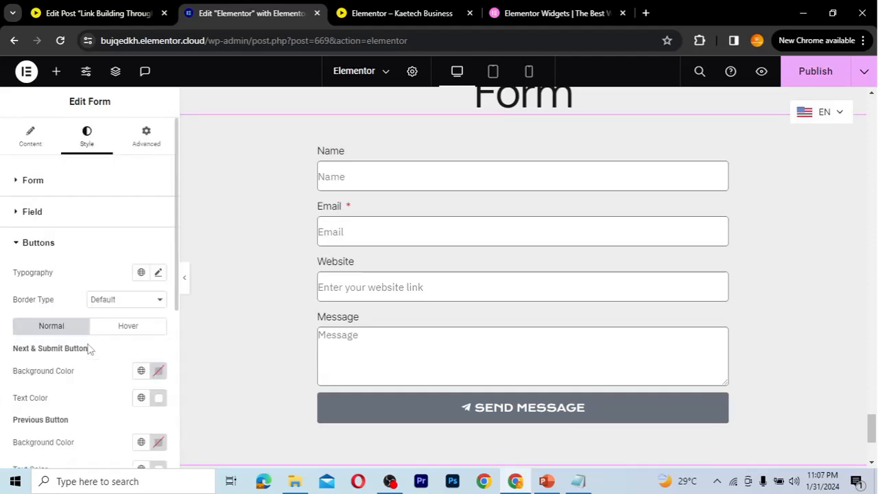
# Keep the Default button border type and set the Next & Submit background to #000000
pyautogui.scroll(-3, 88, 349)
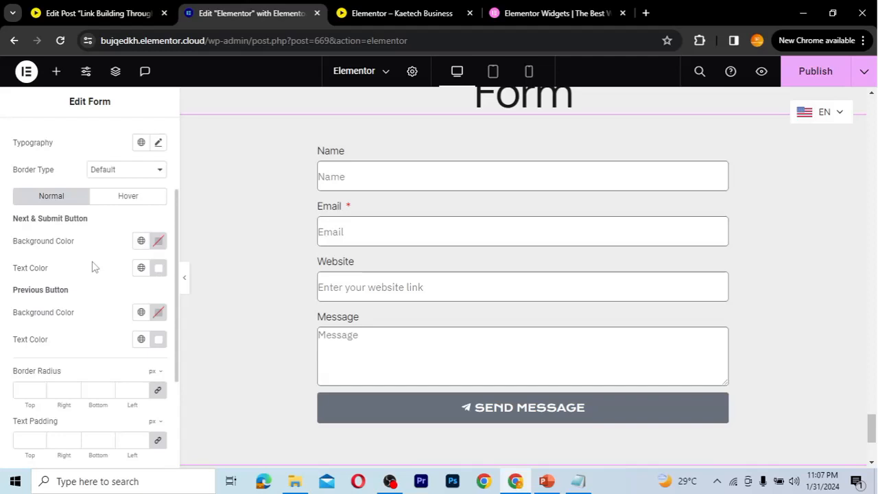
pyautogui.click(115, 170)
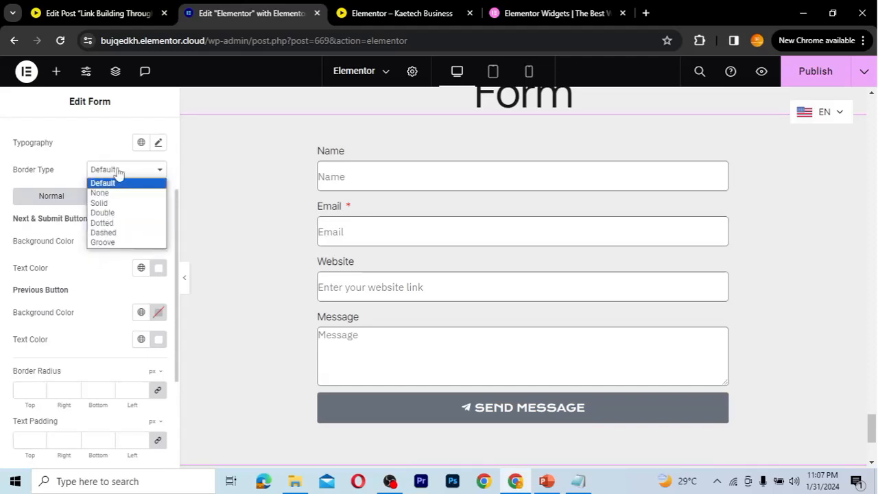
pyautogui.click(118, 172)
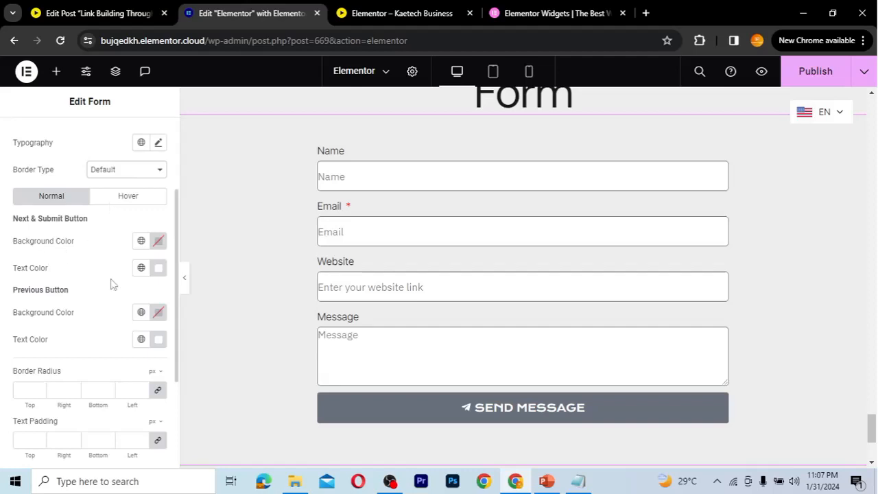
pyautogui.scroll(-1, 113, 284)
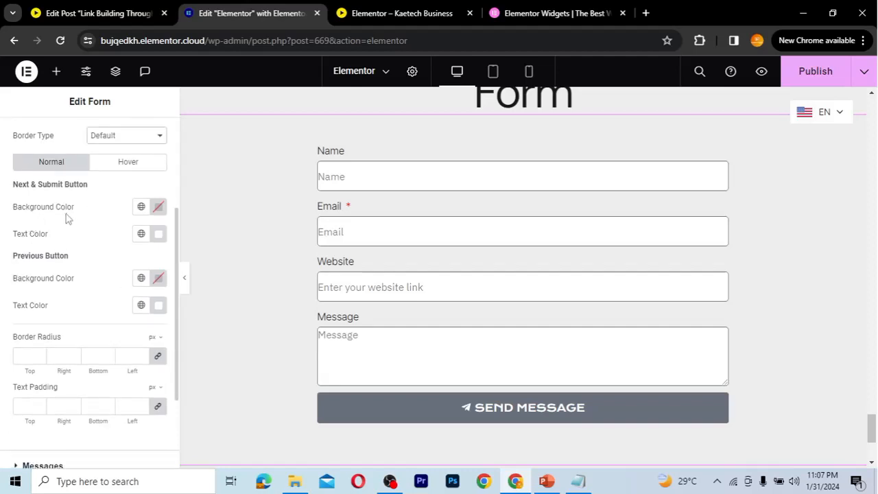
pyautogui.click(157, 208)
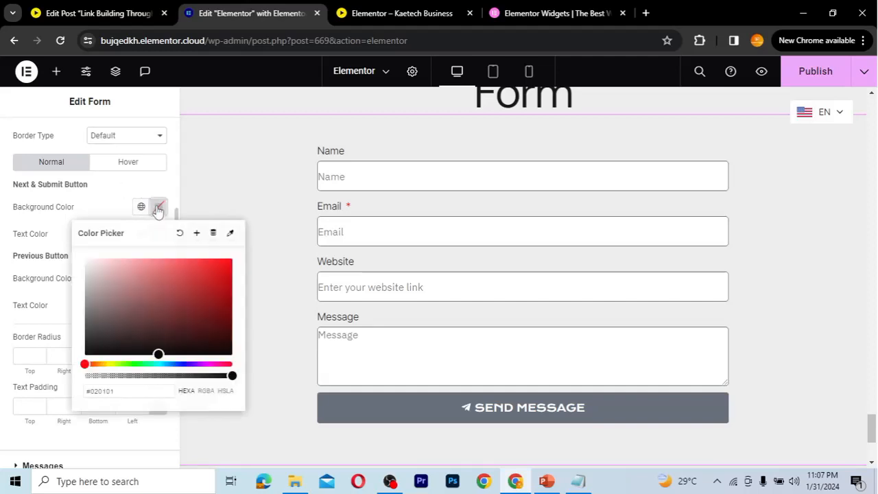
pyautogui.click(83, 358)
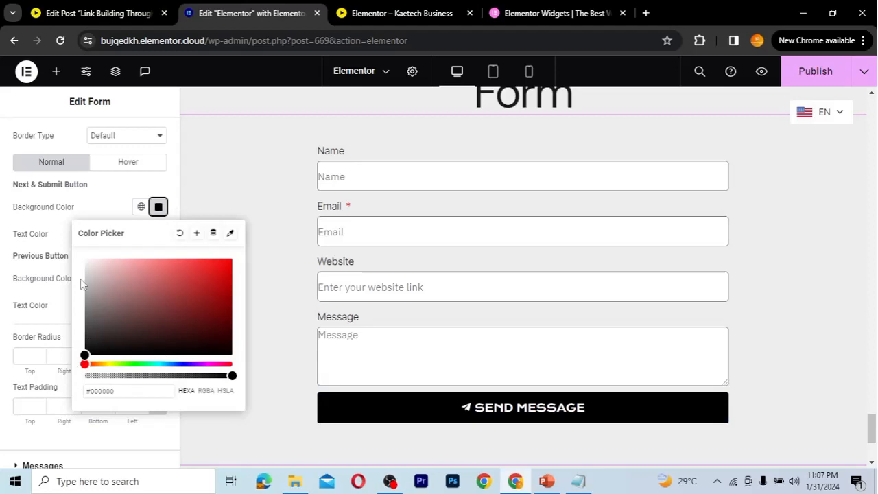
pyautogui.click(97, 207)
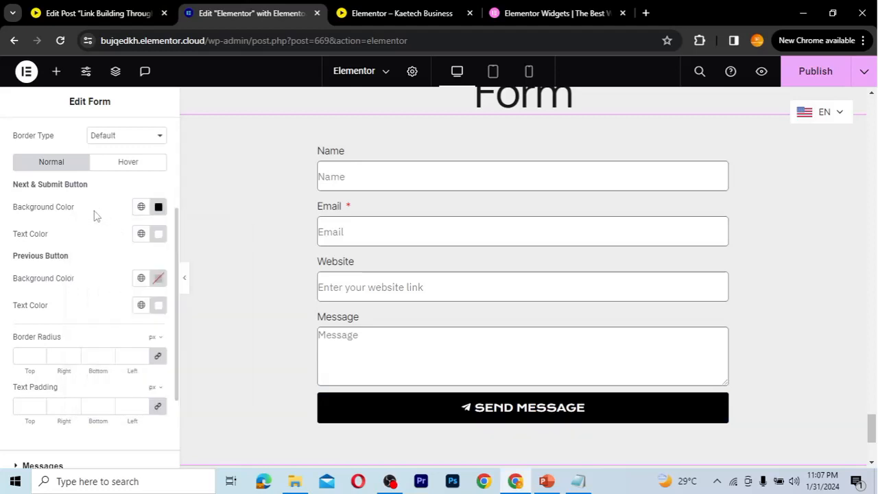
pyautogui.click(125, 167)
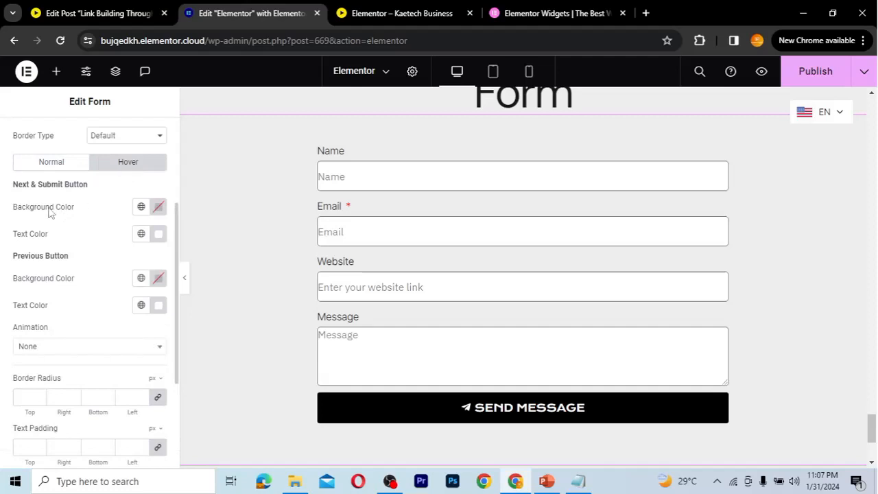
# Make the button's hover background yellow Theme Accent and hover text black Primary
pyautogui.click(141, 207)
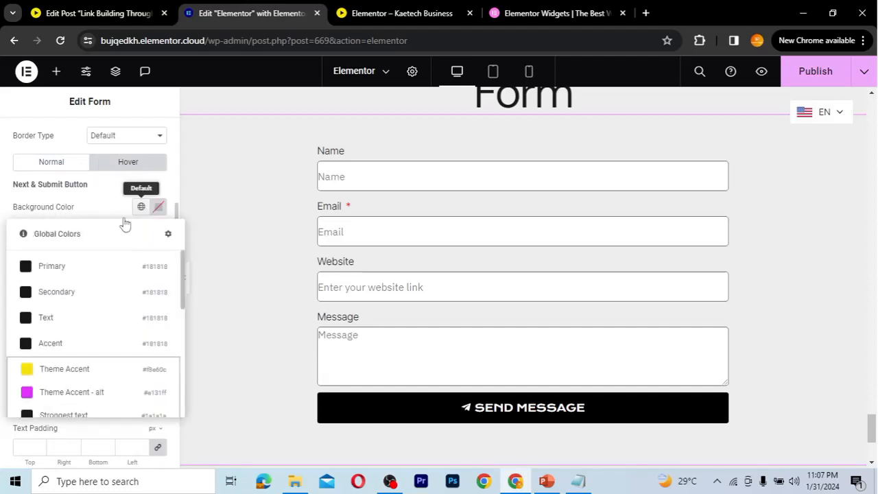
pyautogui.click(54, 369)
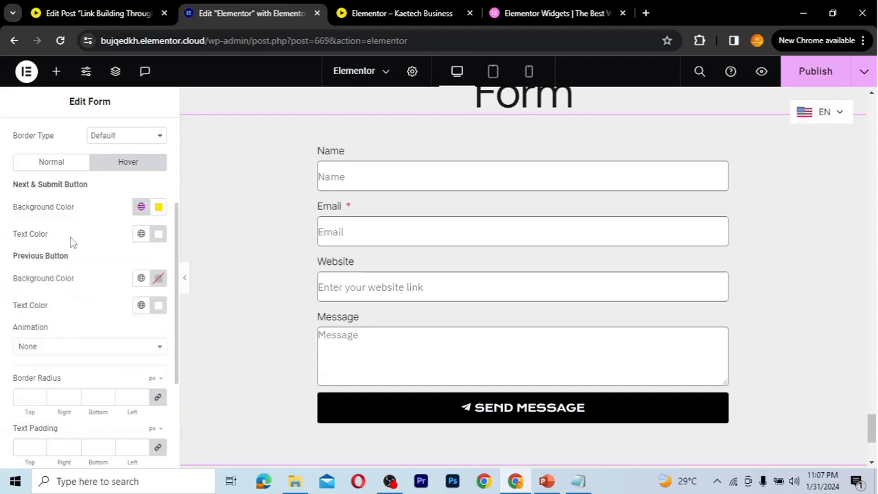
pyautogui.click(142, 234)
pyautogui.click(71, 301)
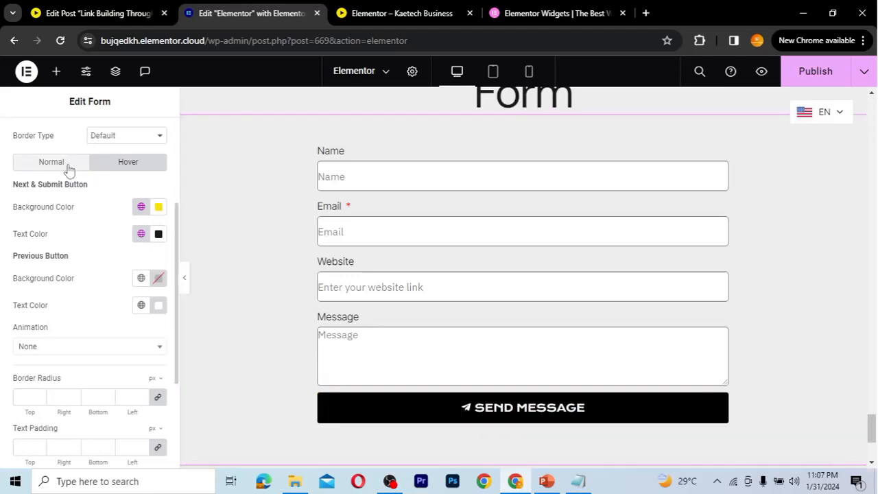
# Keep the button Animation at None and expand the Messages style section
pyautogui.scroll(-1, 85, 265)
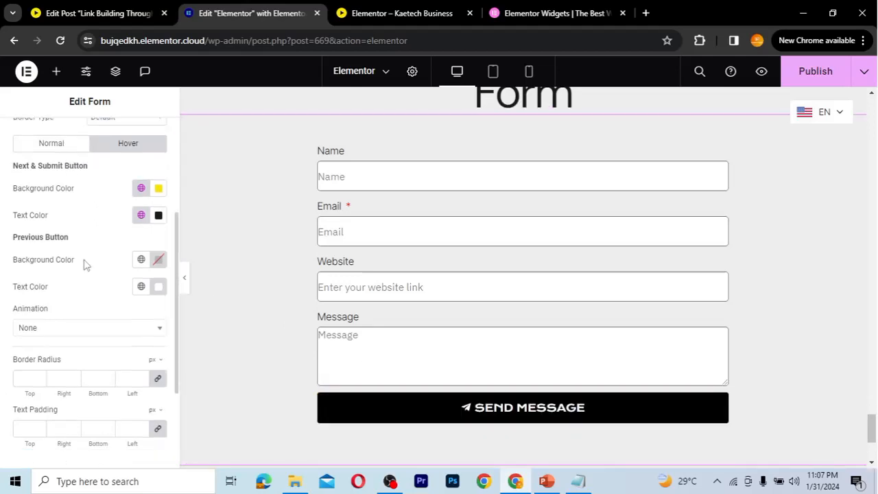
pyautogui.scroll(-3, 85, 265)
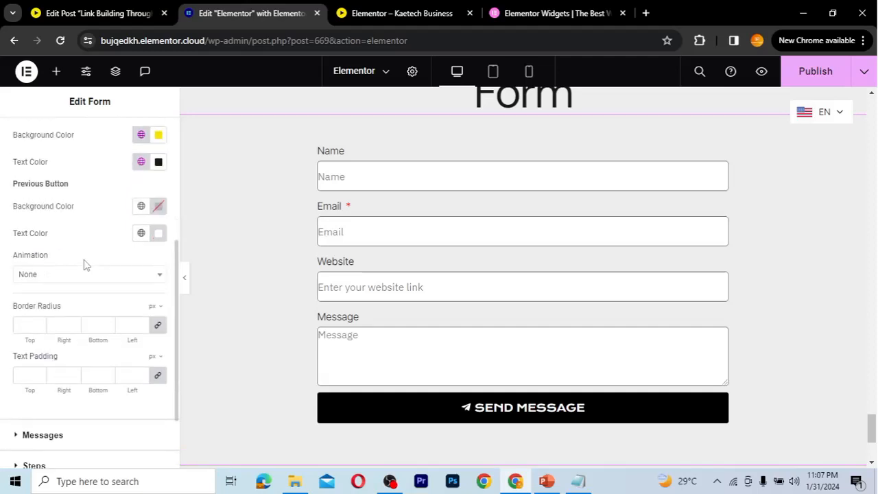
pyautogui.scroll(-1, 86, 266)
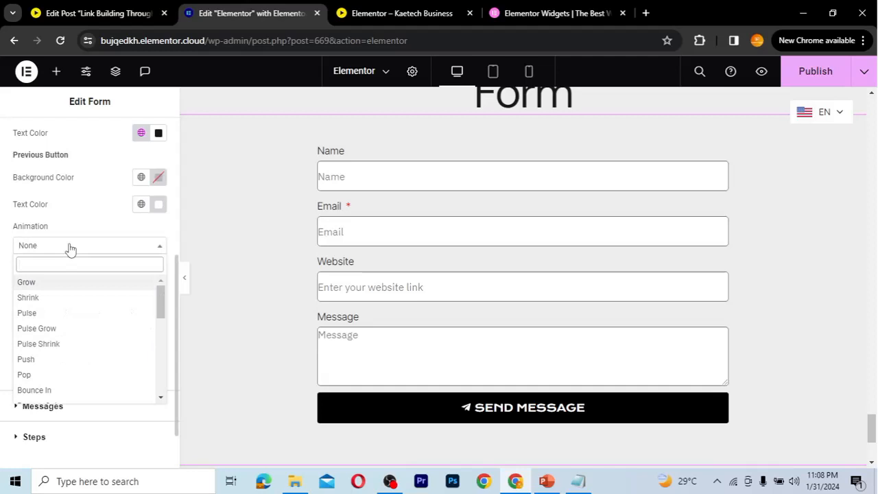
pyautogui.click(69, 249)
pyautogui.scroll(-1, 69, 249)
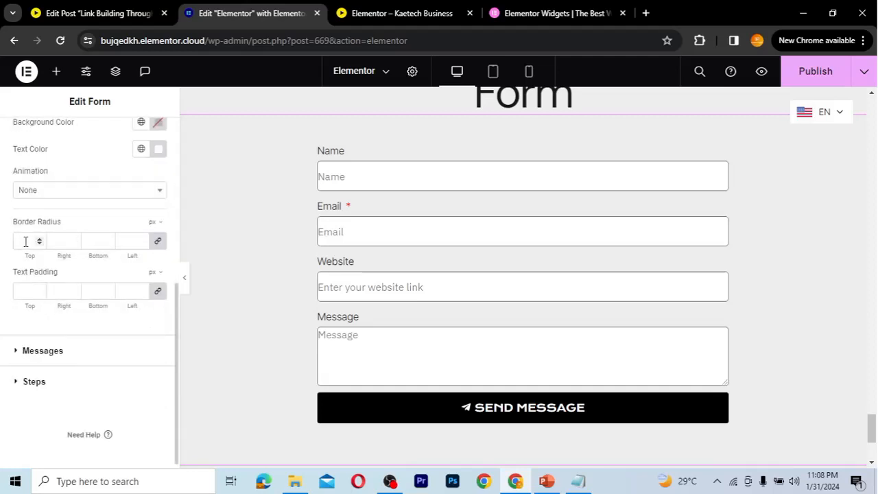
pyautogui.click(27, 291)
pyautogui.scroll(-1, 69, 327)
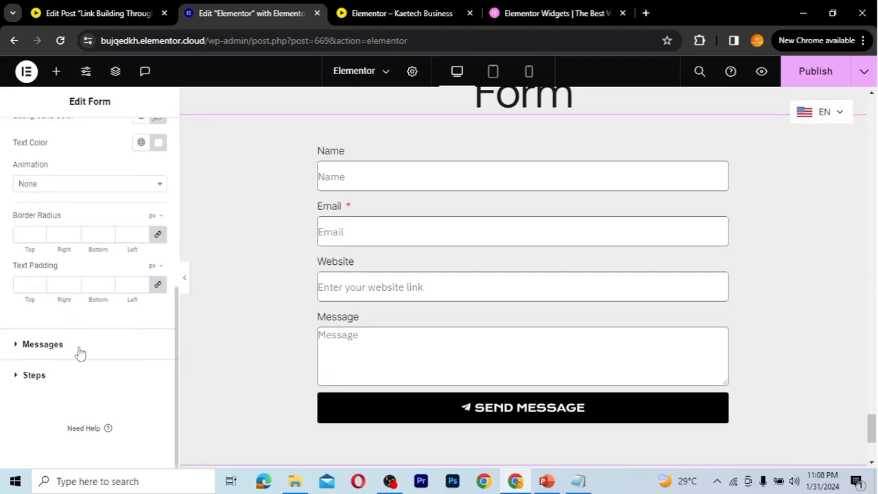
pyautogui.click(80, 352)
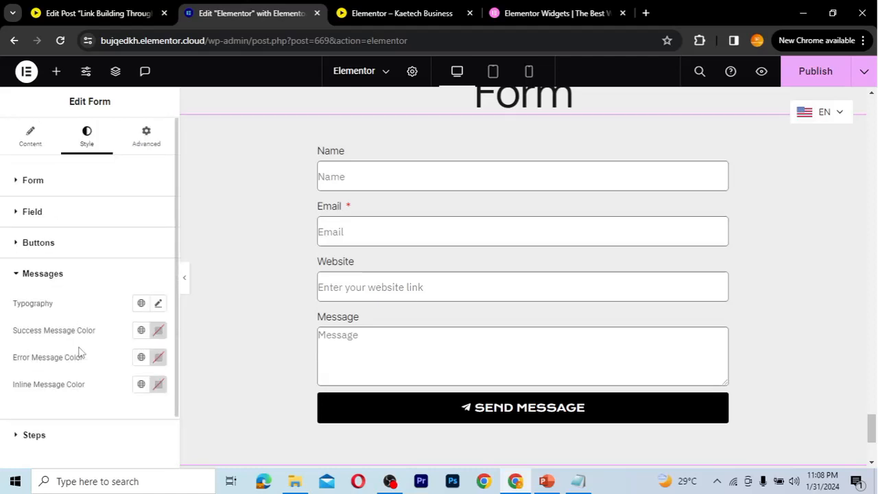
# Publish the page and switch to the 'Elementor – Kaetech Business' live site tab
pyautogui.scroll(-1, 79, 352)
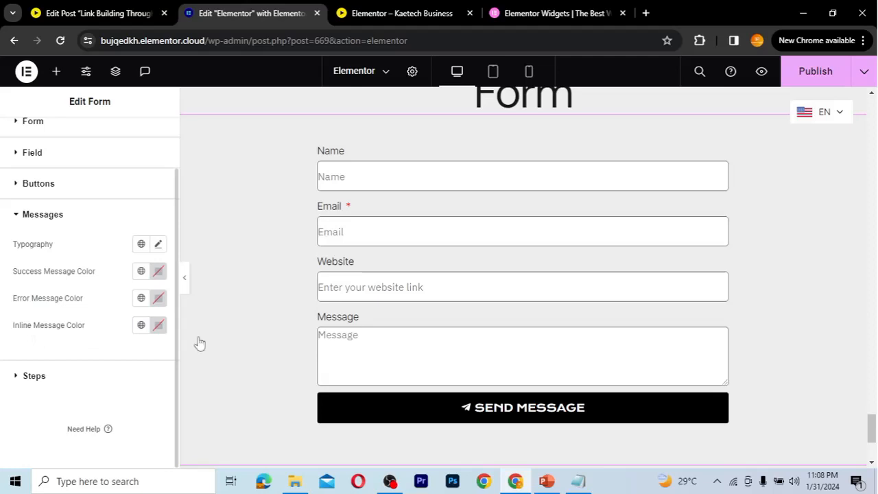
pyautogui.click(99, 370)
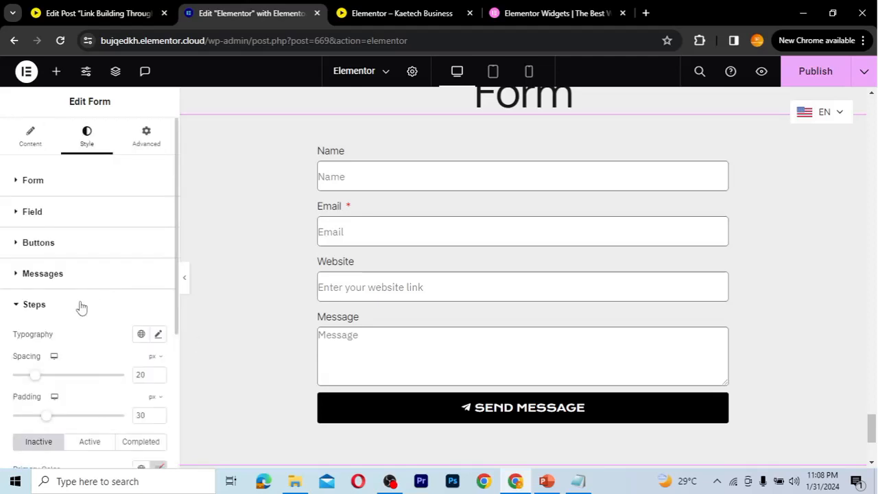
pyautogui.click(81, 305)
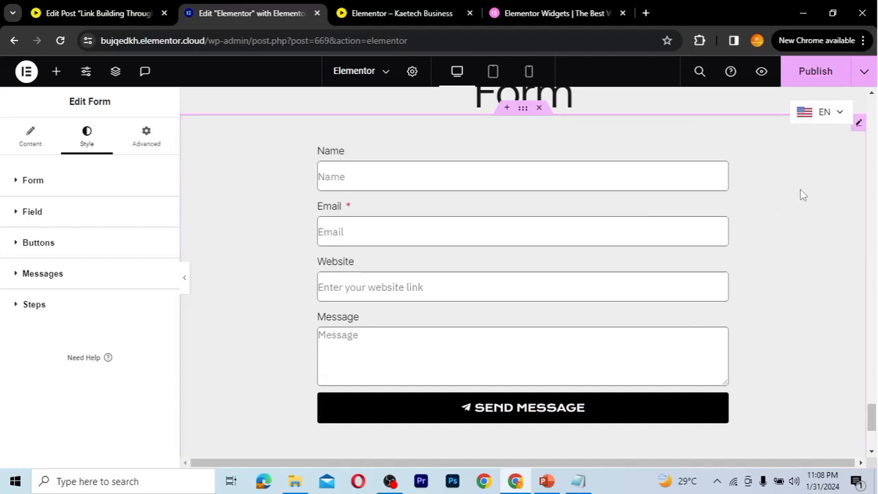
pyautogui.click(829, 72)
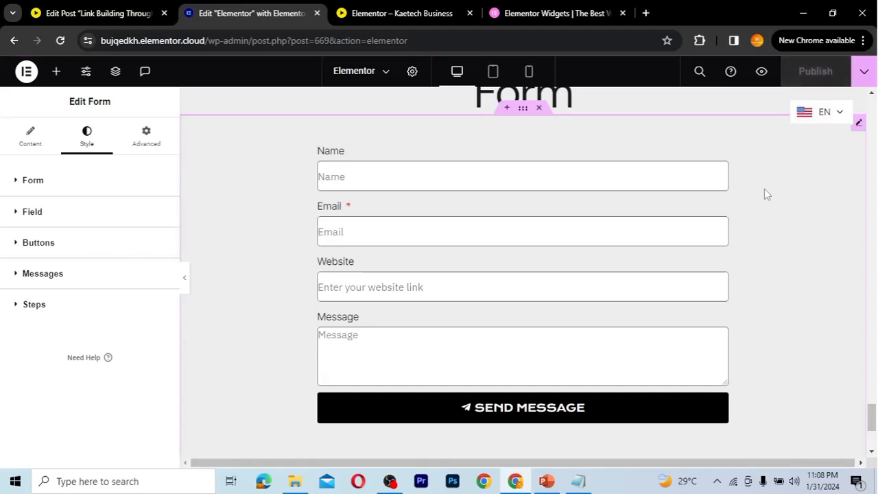
pyautogui.click(429, 12)
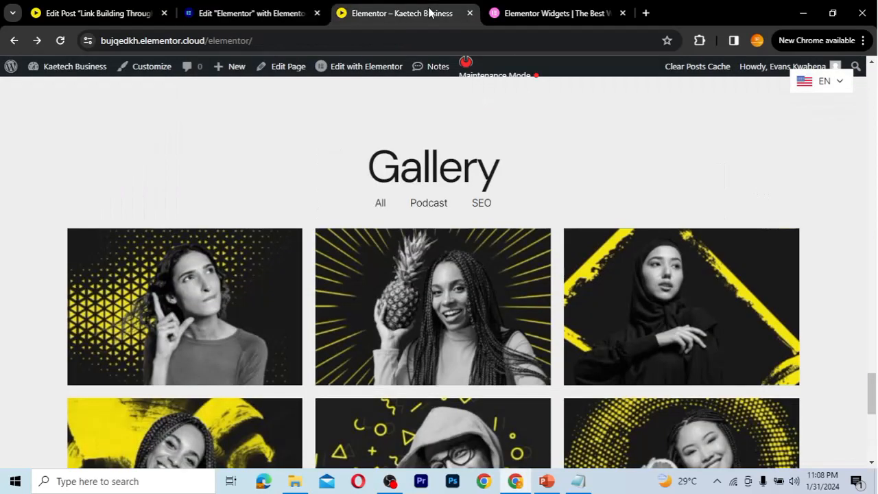
# Reload the live page and submit a test with a name, e-mail, website kaetechdigital.com and message 'Hi'
pyautogui.click(60, 41)
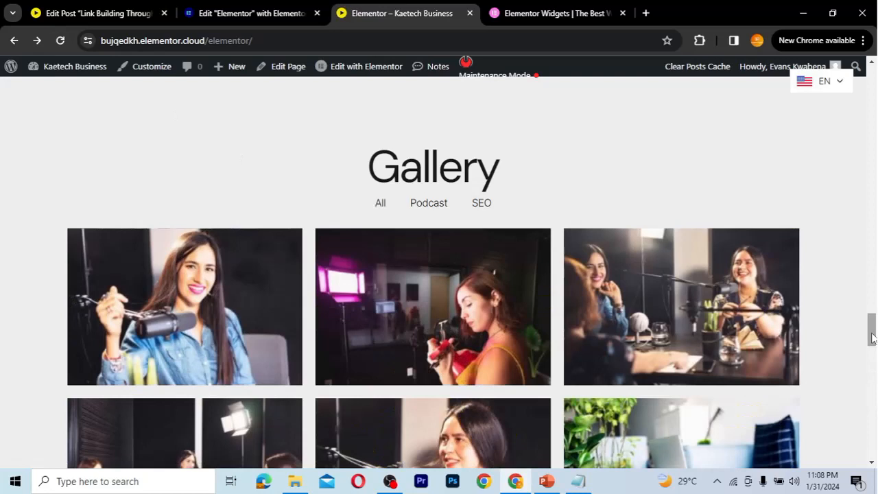
pyautogui.moveTo(871, 337); pyautogui.dragTo(873, 446)
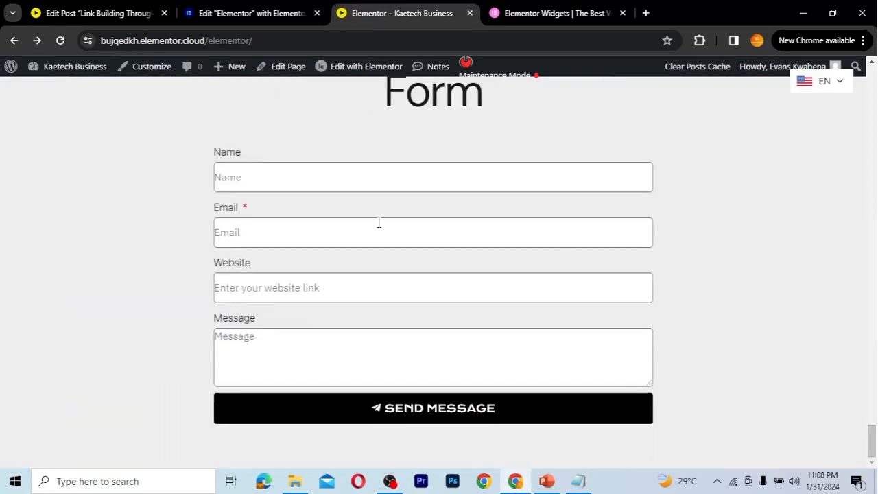
pyautogui.click(247, 177)
pyautogui.write('Kobi')
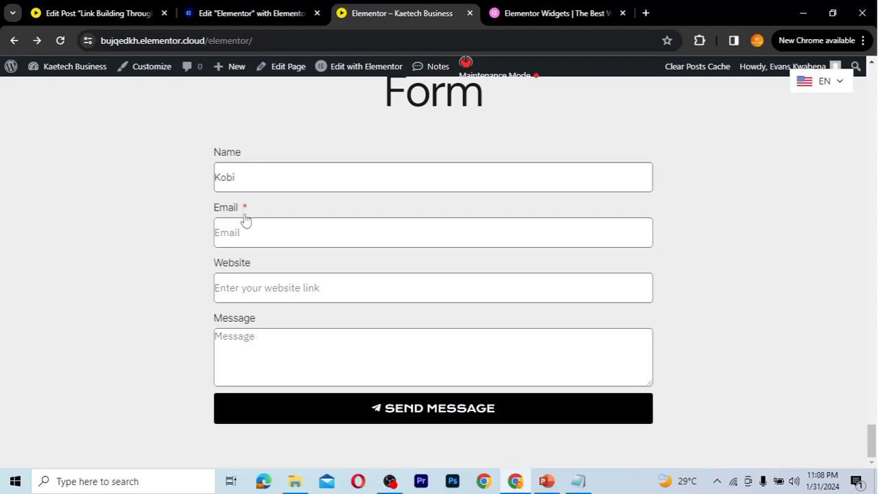
pyautogui.click(247, 233)
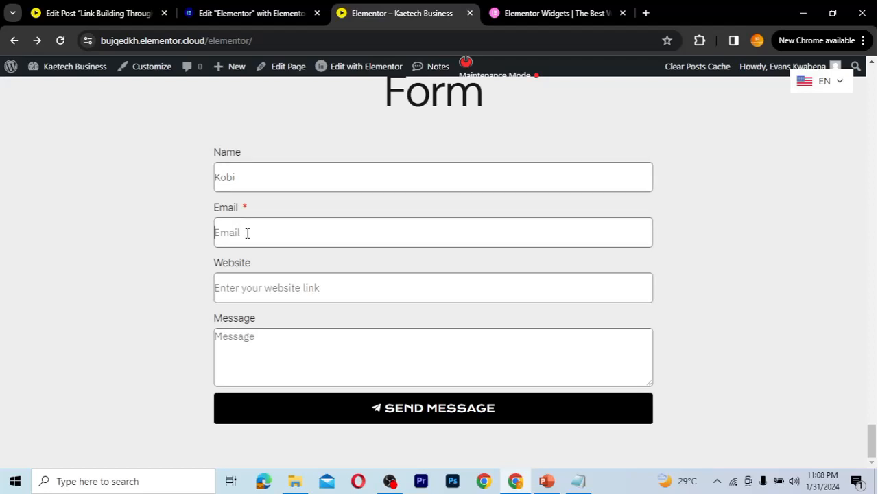
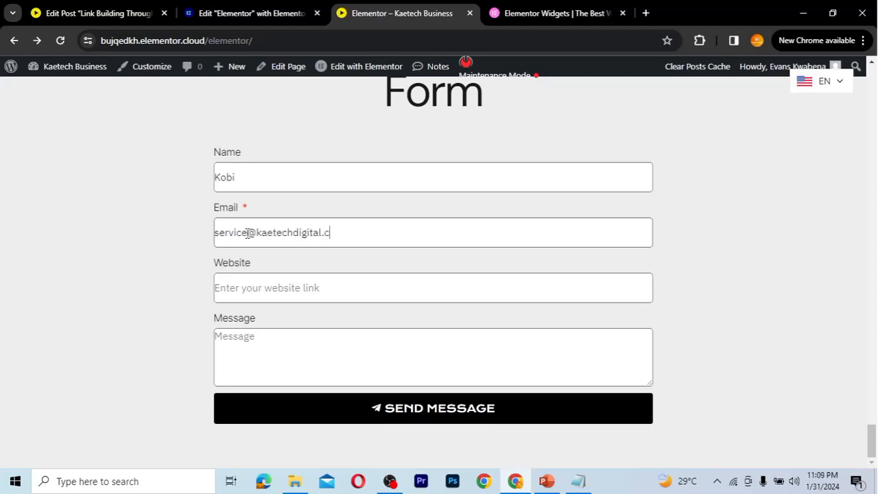
pyautogui.press('Tab')
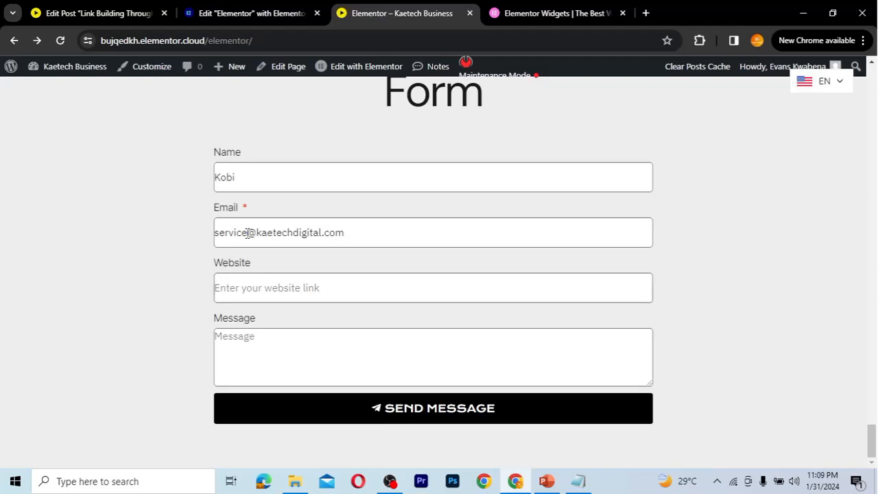
pyautogui.write('kaetechd')
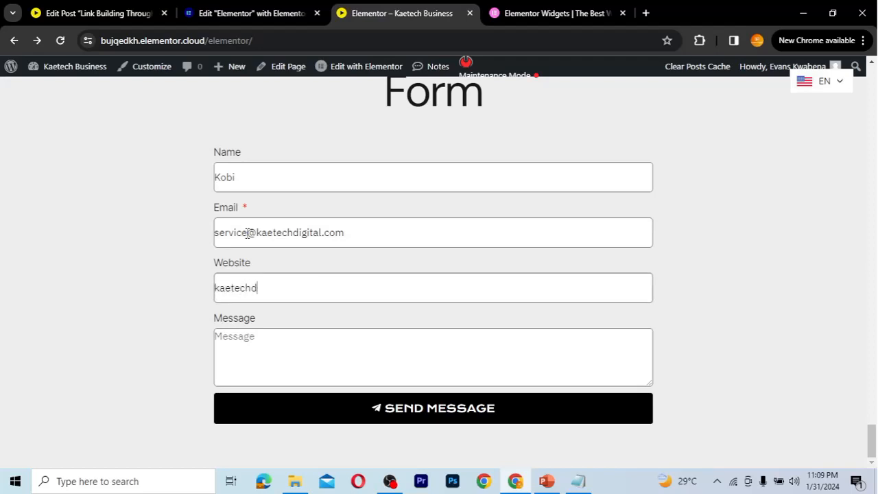
pyautogui.write('igital.com')
pyautogui.press('Tab')
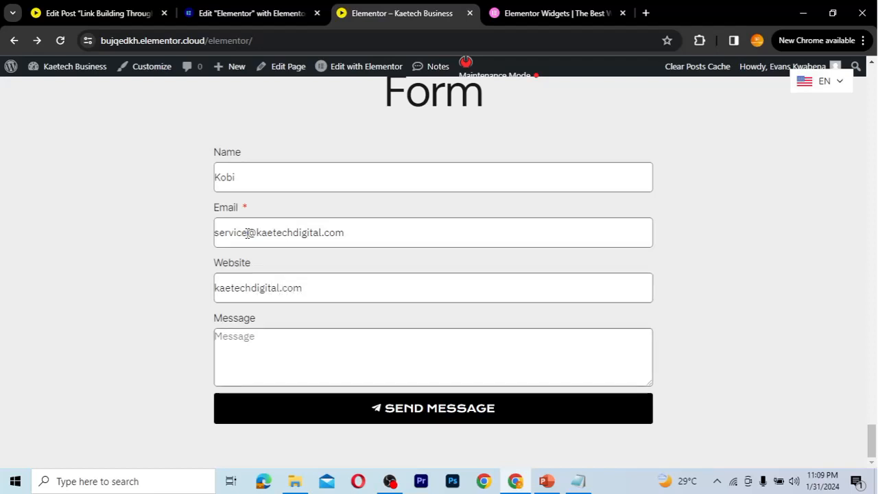
pyautogui.write('Hi')
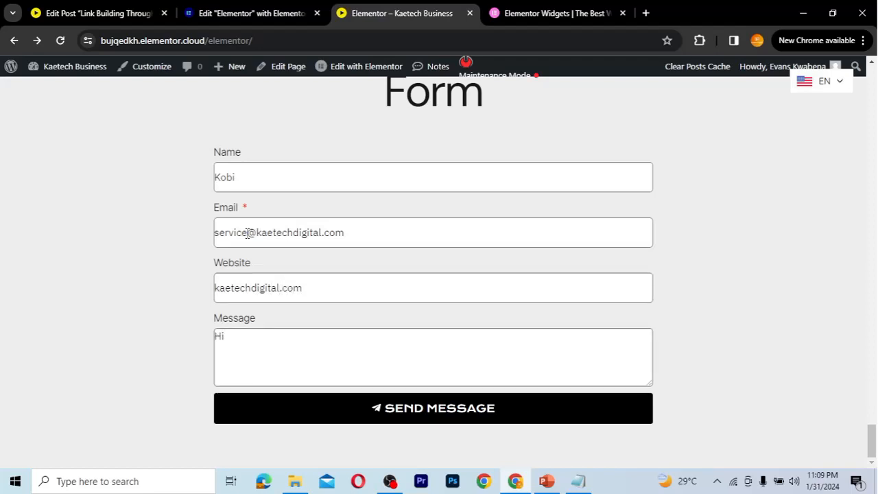
pyautogui.click(422, 405)
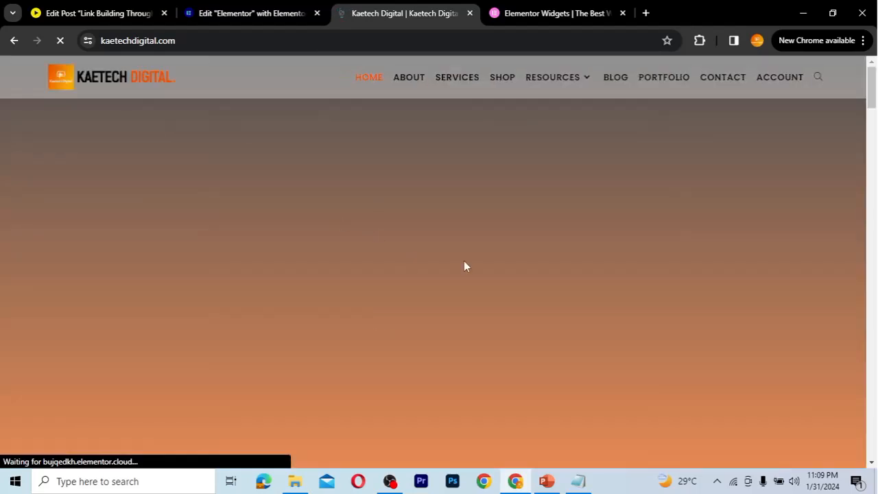
# Close the cookie consent popup on kaetechdigital.com and go back to the form page
pyautogui.click(327, 164)
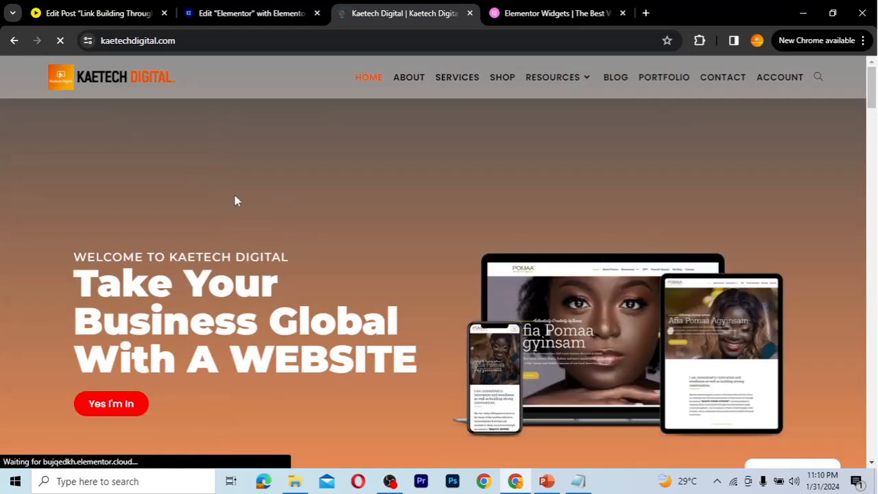
pyautogui.click(14, 41)
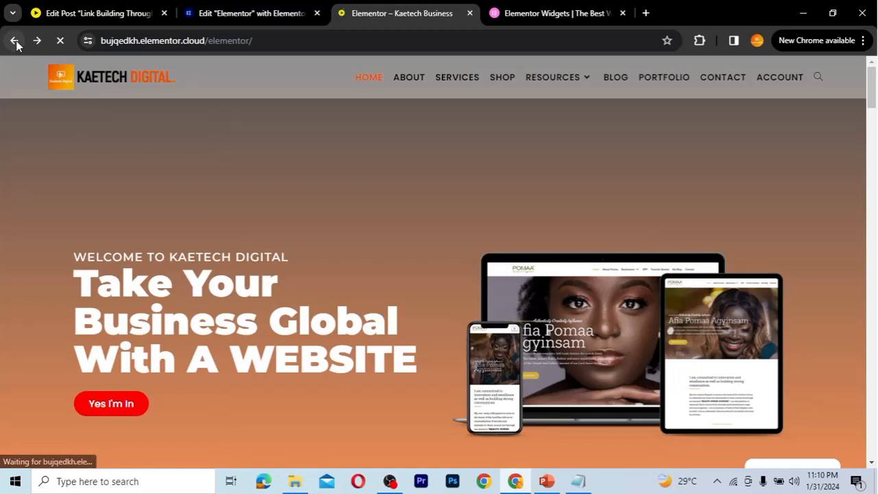